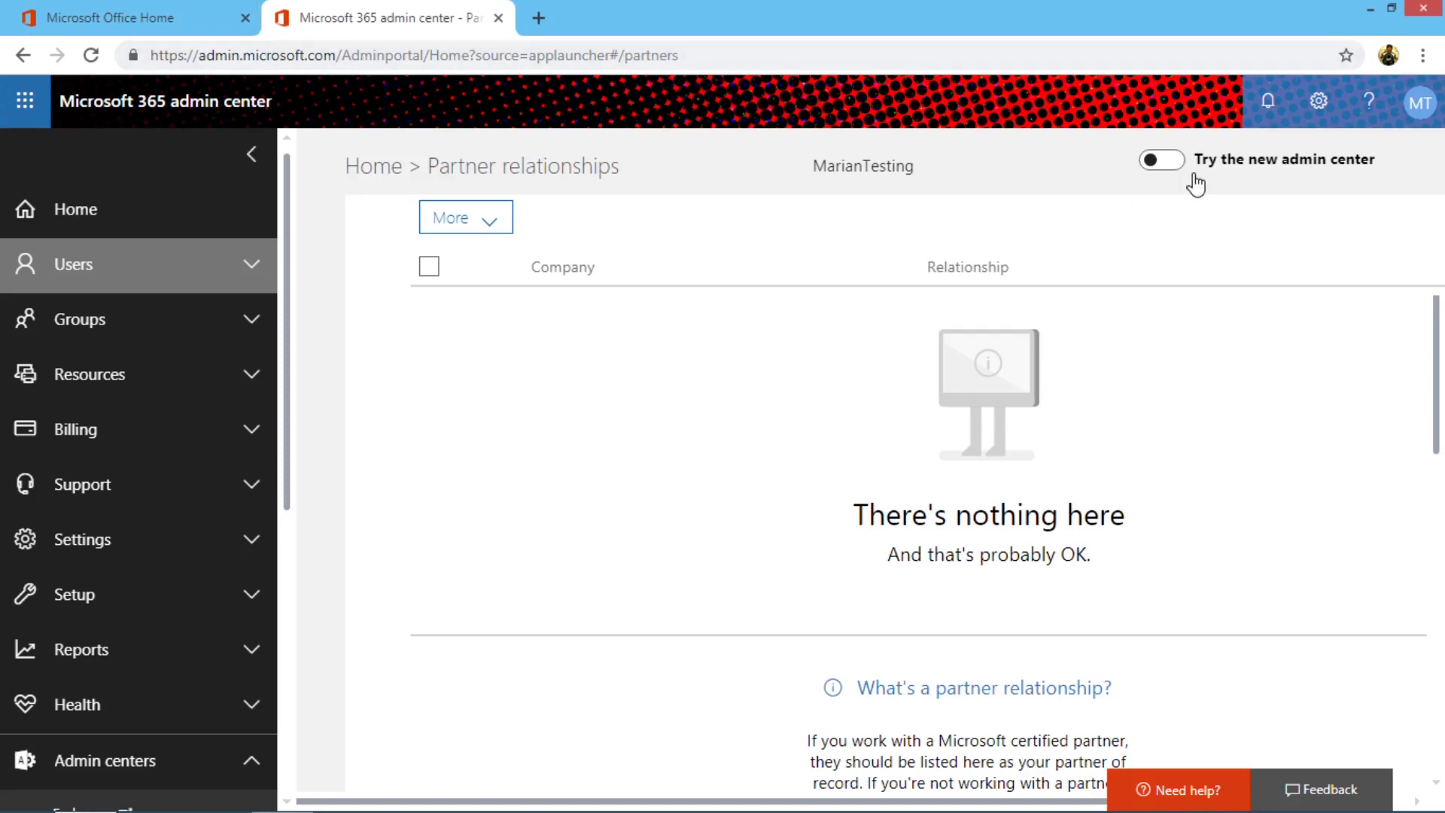
Glance at the Office 365 home page tab, then return to the admin center
{"action": "right_click", "coordinate": [178, 10]}
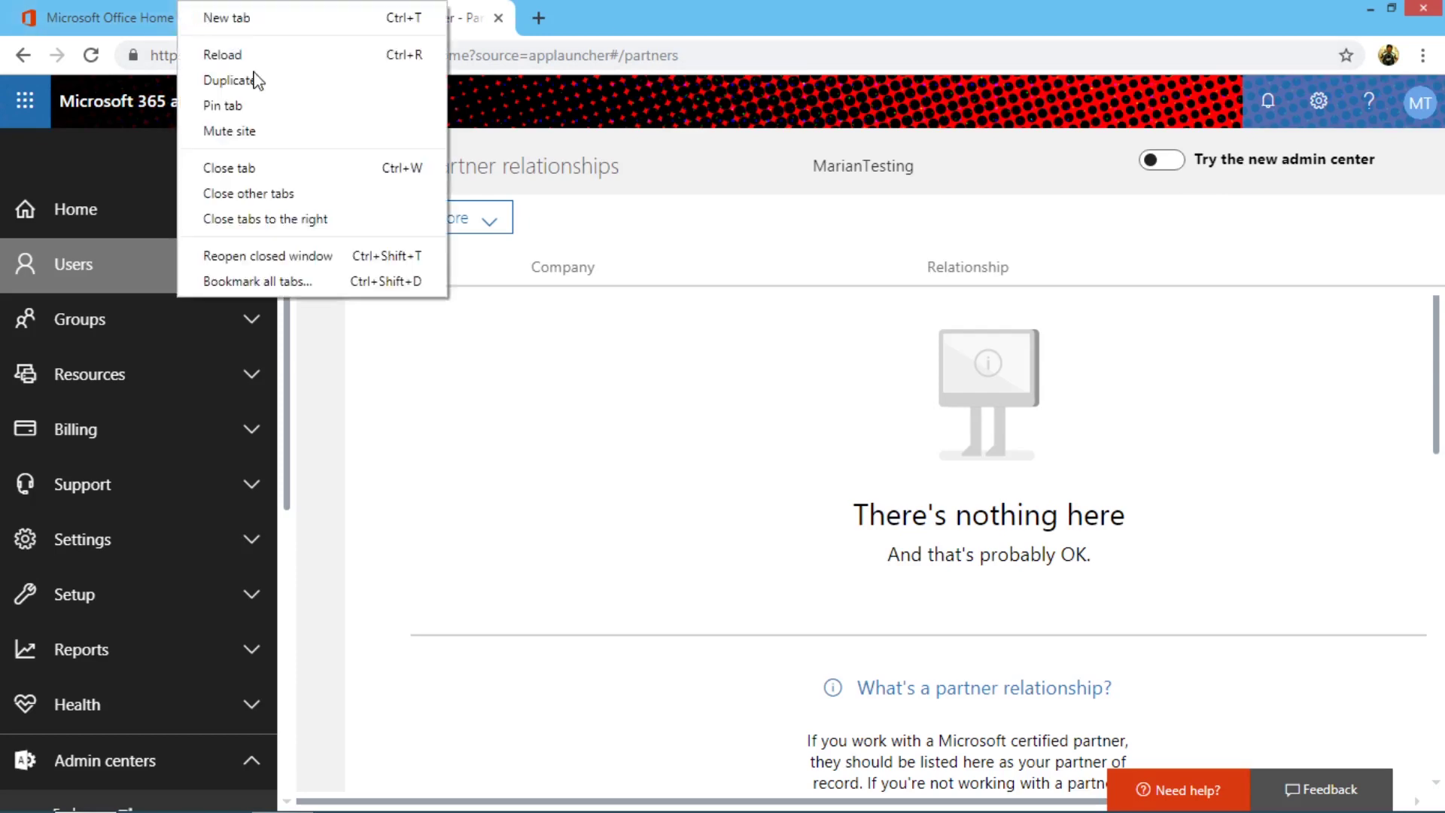
{"action": "left_click", "coordinate": [134, 15]}
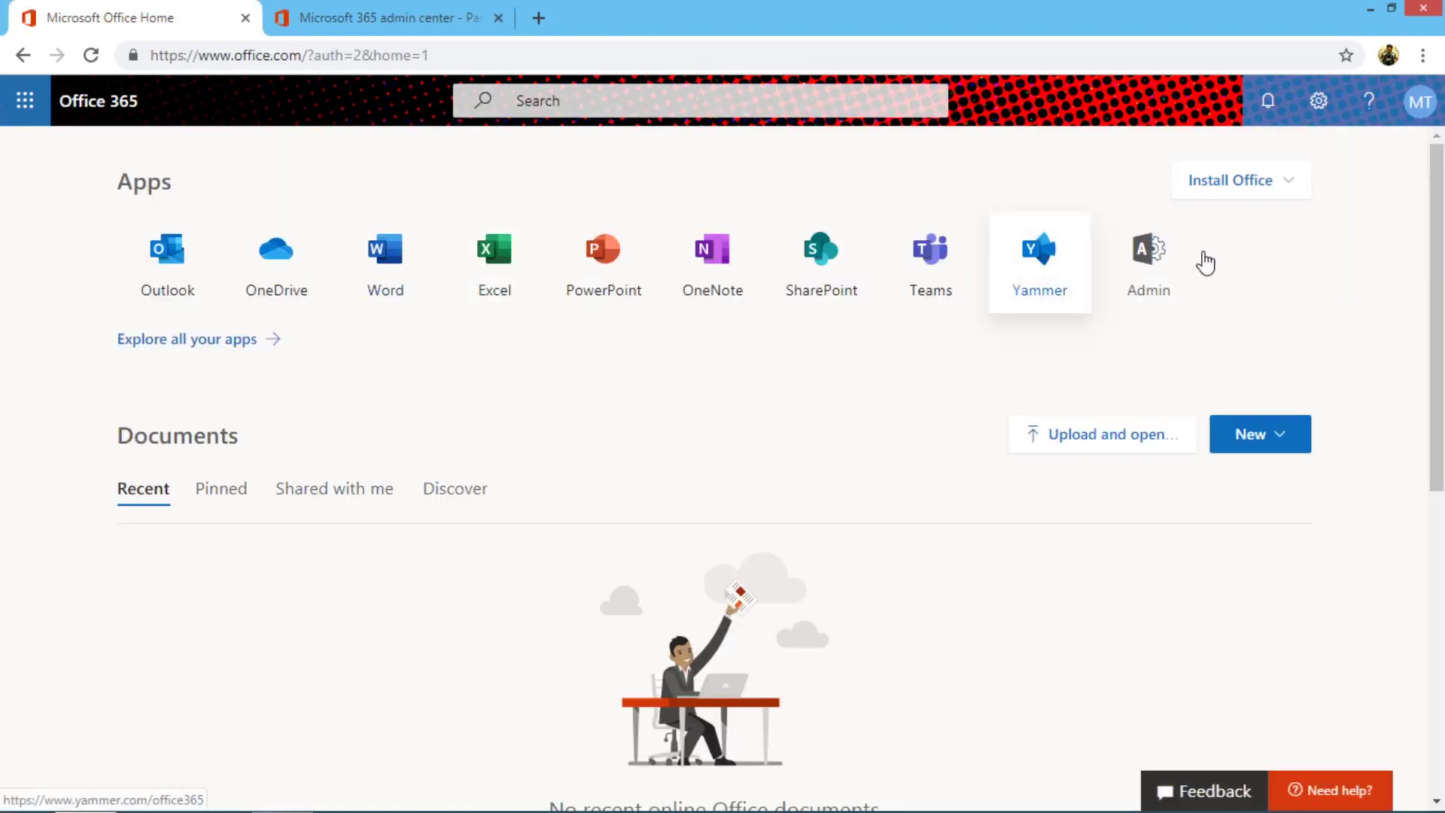
{"action": "left_click", "coordinate": [409, 15]}
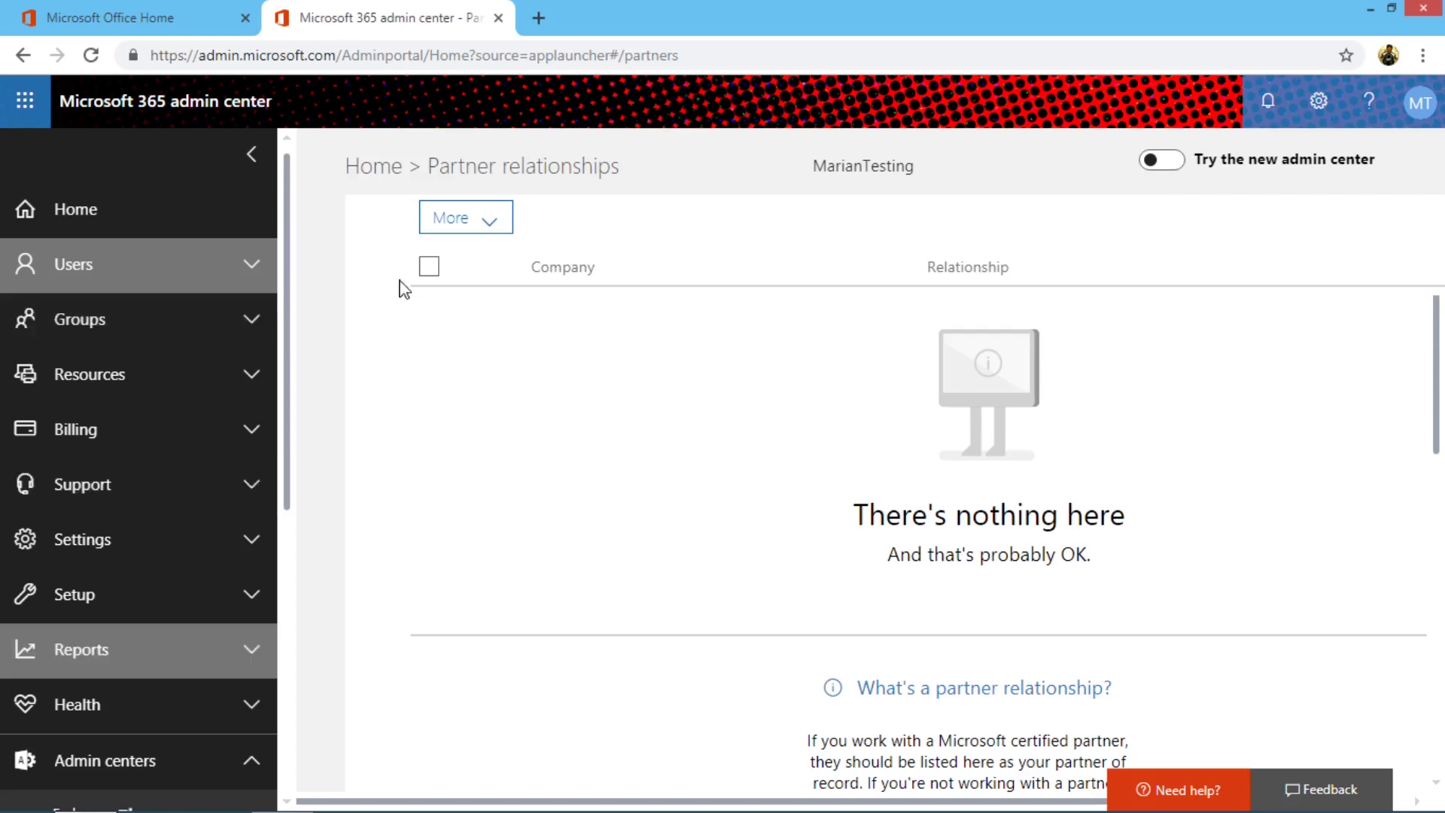
Check and close notifications, open Settings, and open 'Change your password' in a new tab
{"action": "left_click", "coordinate": [1268, 106]}
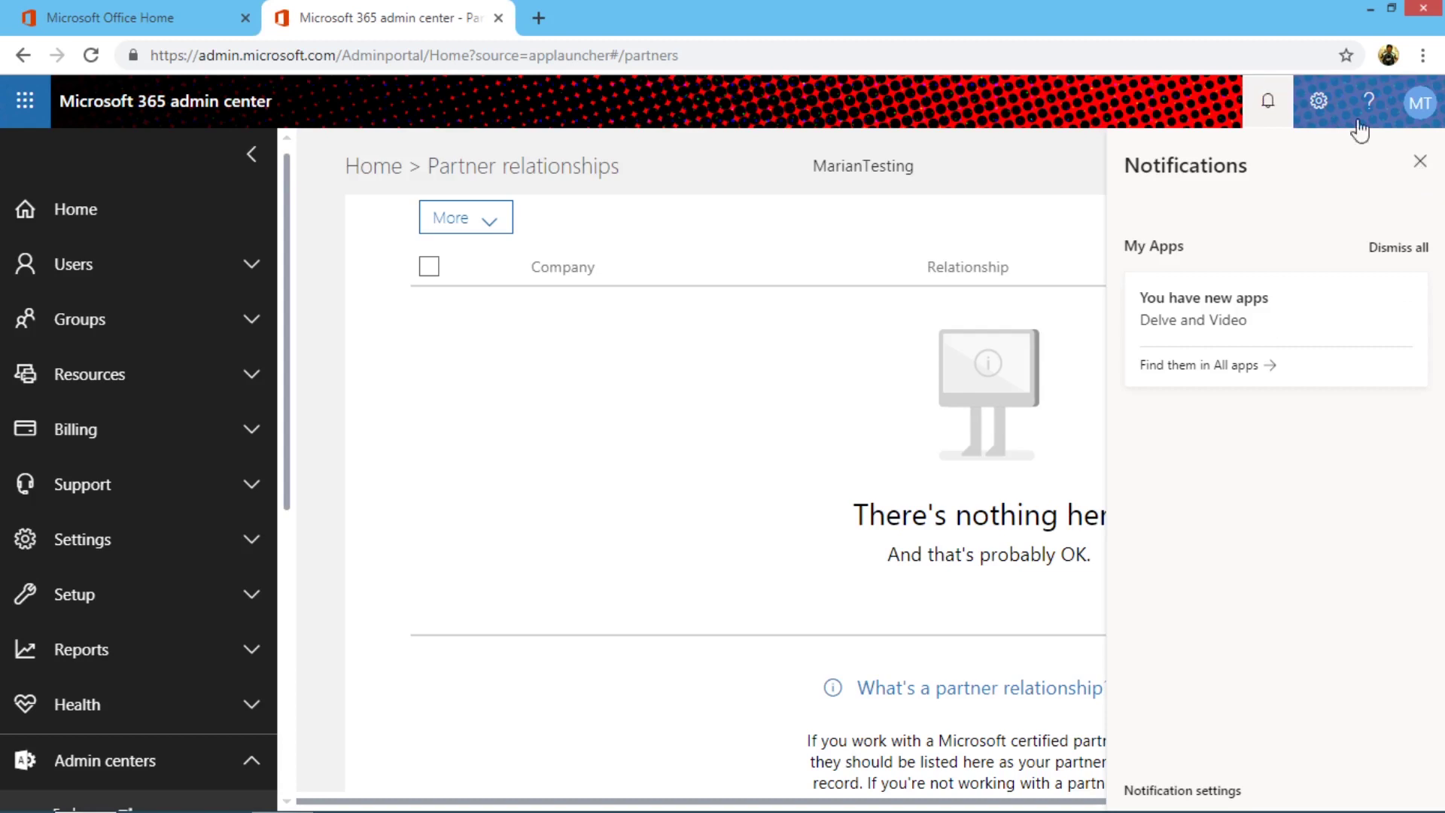
{"action": "left_click", "coordinate": [1421, 161]}
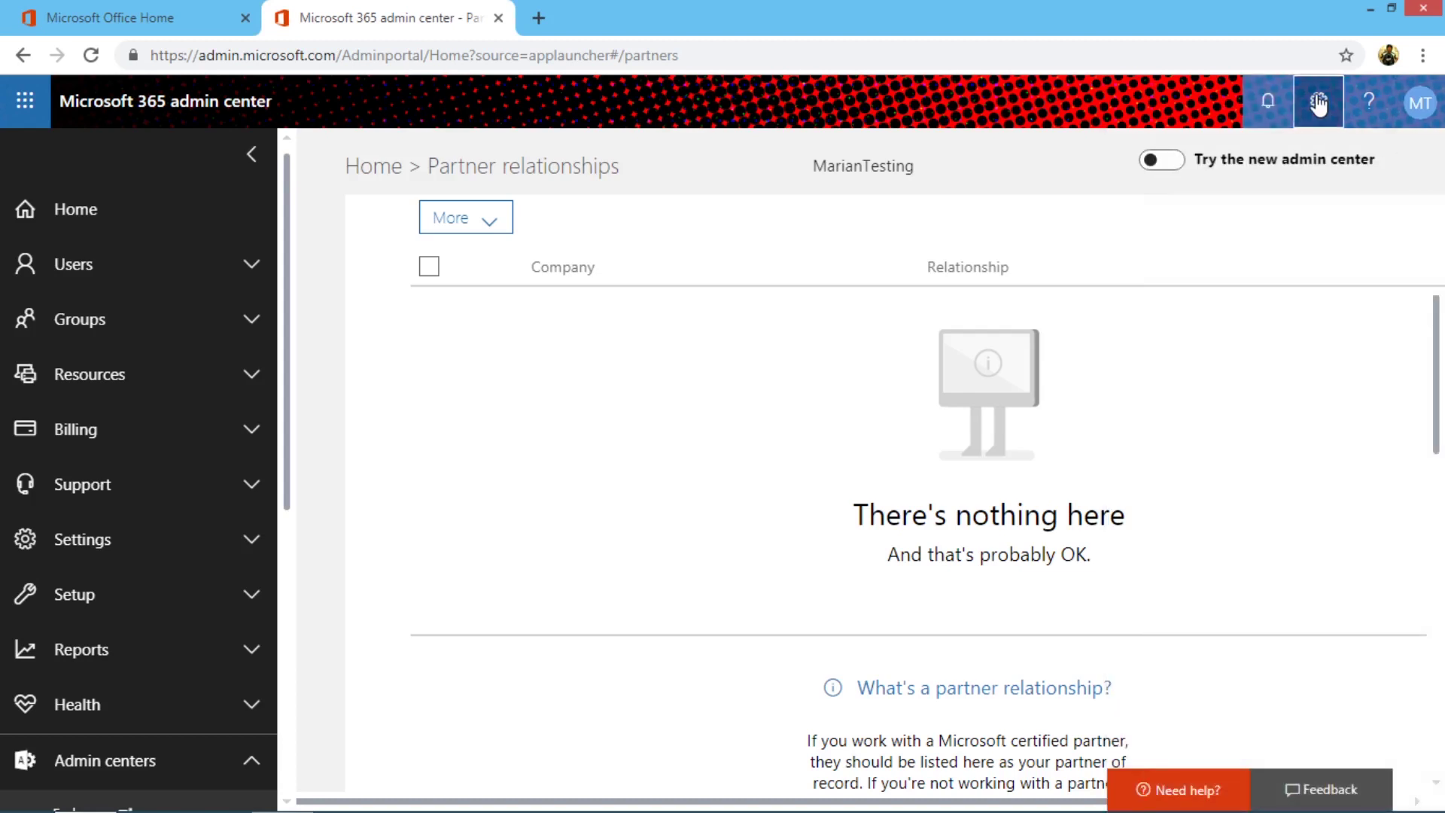
{"action": "left_click", "coordinate": [1319, 103]}
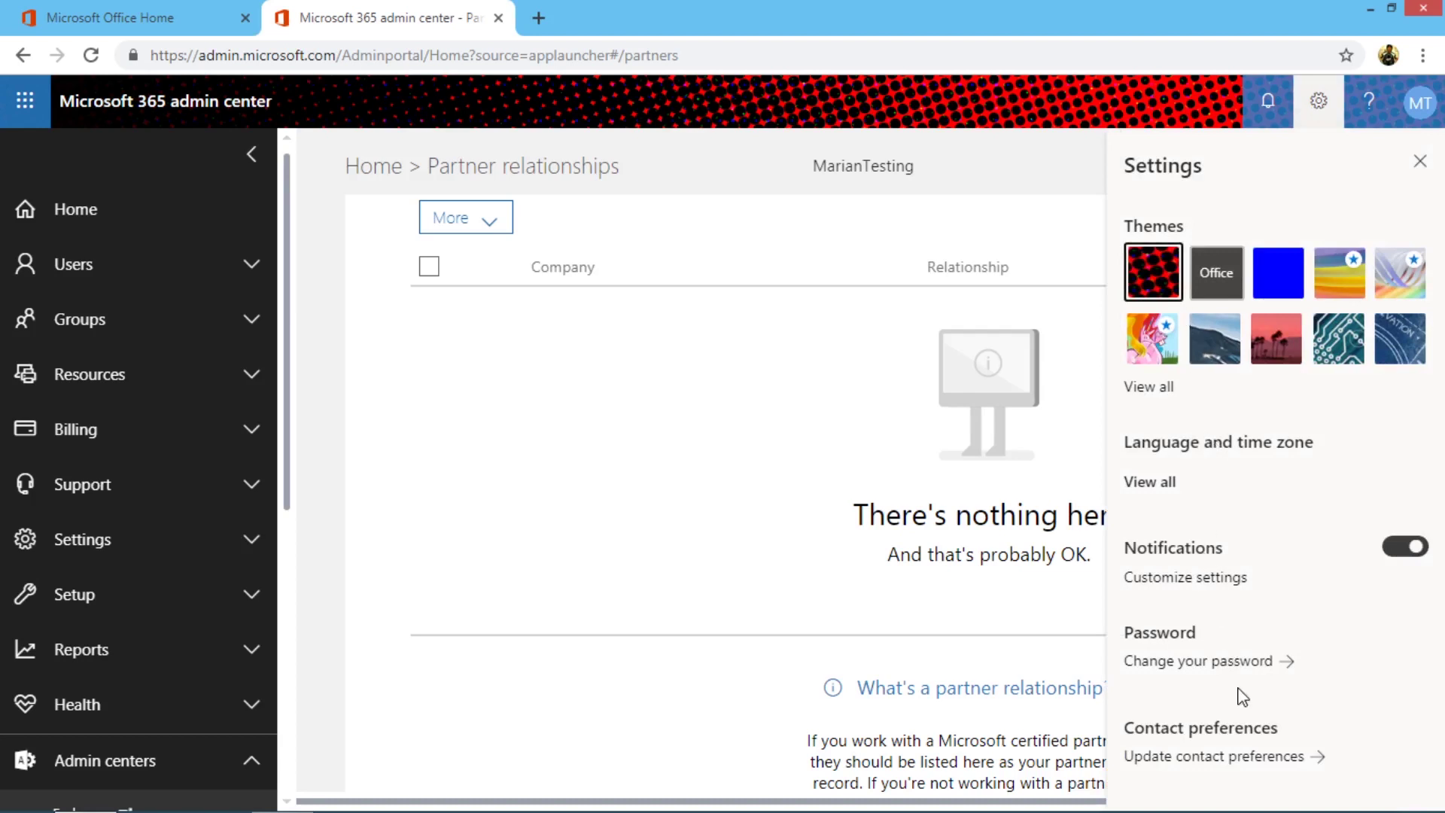
{"action": "right_click", "coordinate": [1230, 665]}
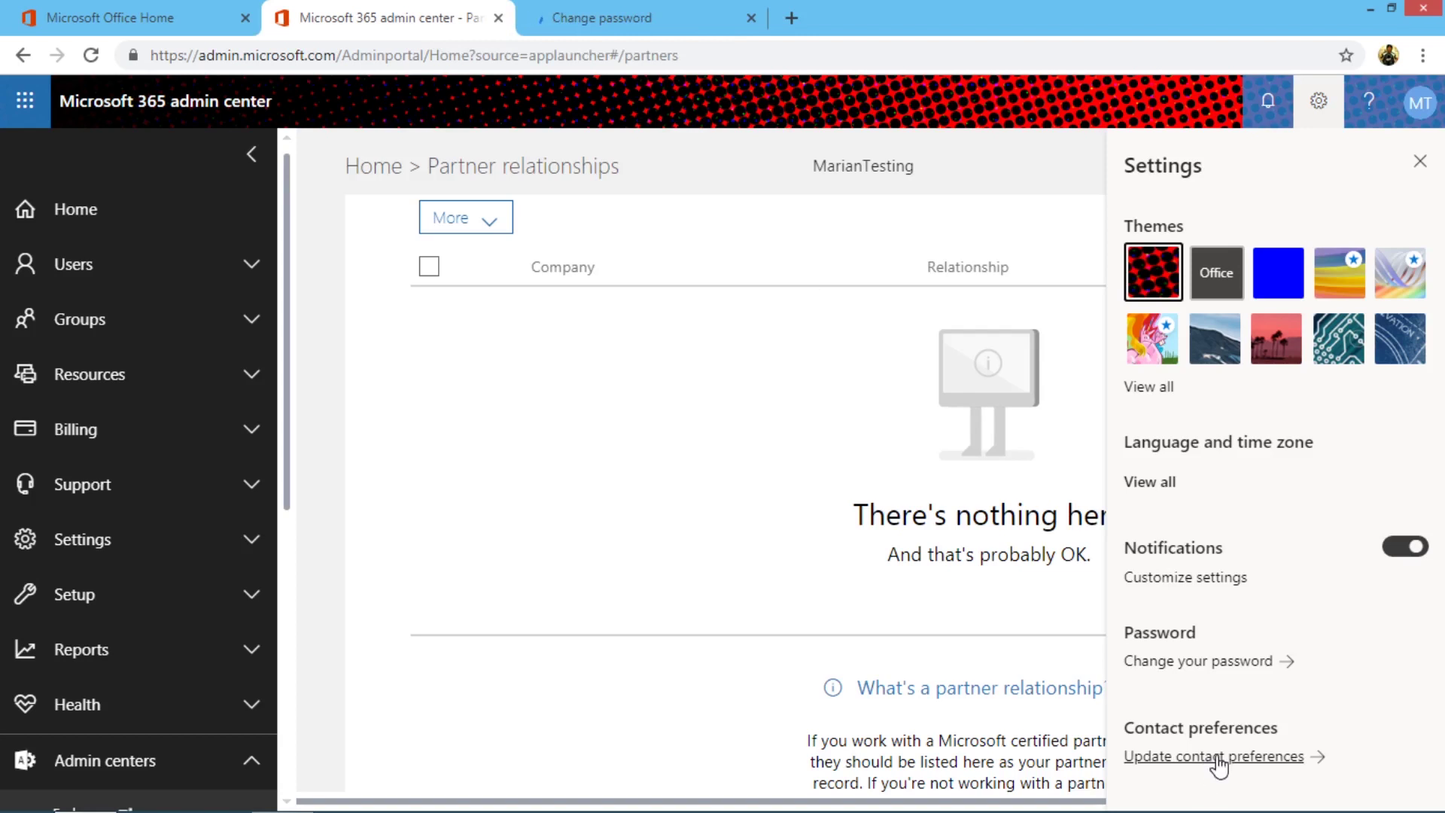
Open contact preferences in a new tab, review the change-password form, then close both extra tabs
{"action": "right_click", "coordinate": [1218, 761]}
{"action": "left_click", "coordinate": [1225, 586]}
{"action": "left_click", "coordinate": [613, 15]}
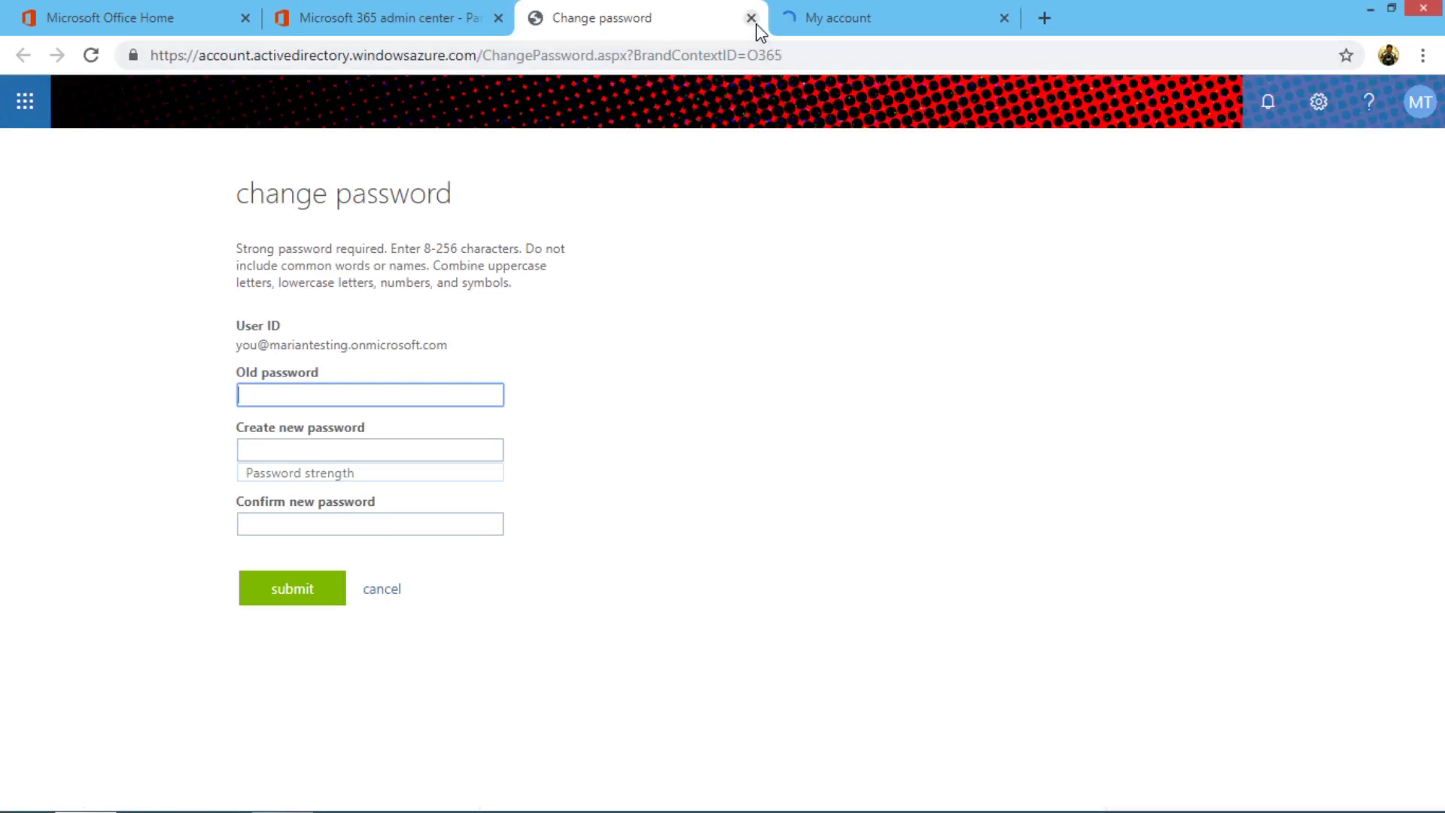
{"action": "left_click", "coordinate": [751, 18]}
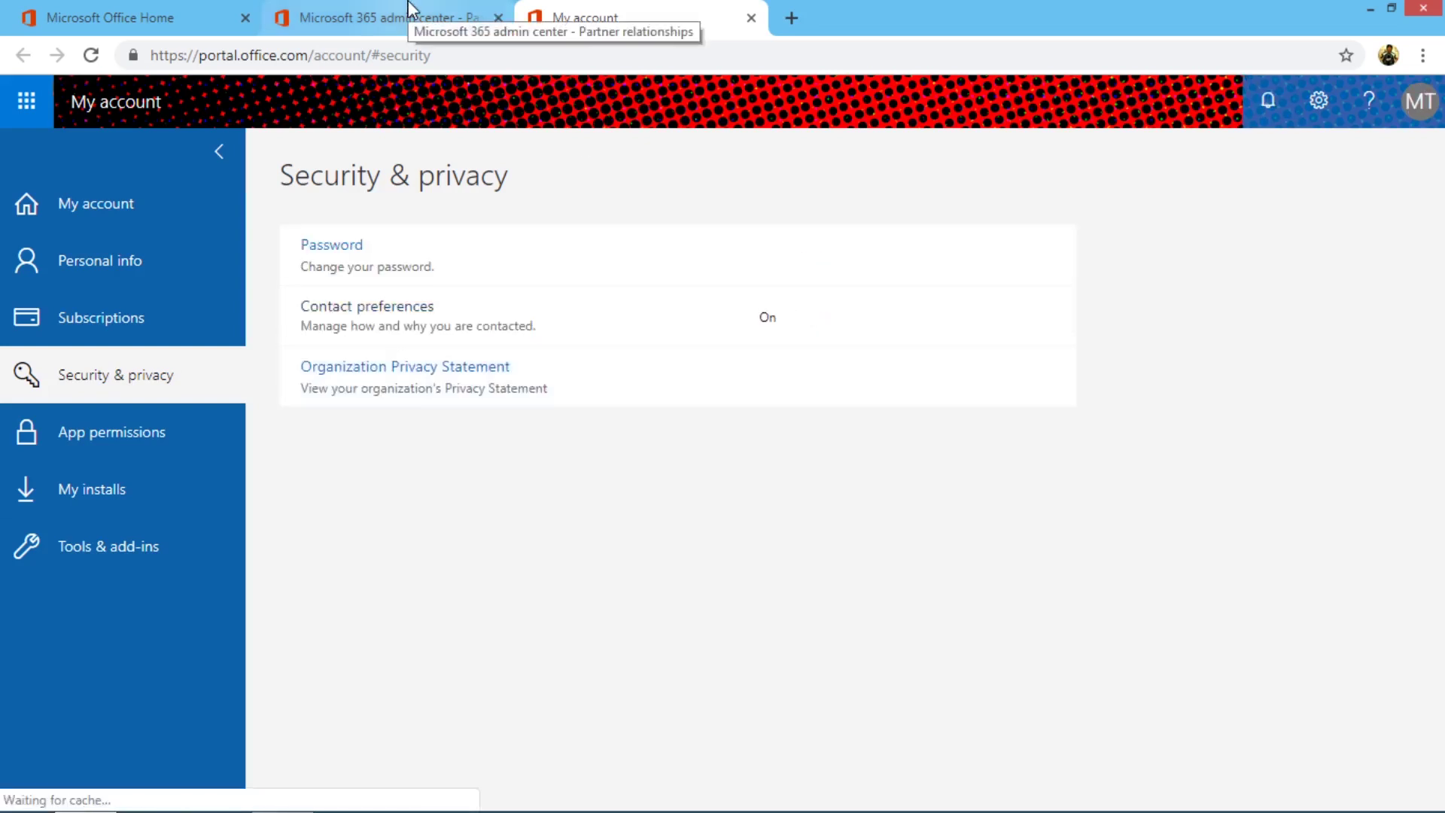
{"action": "left_click", "coordinate": [751, 18]}
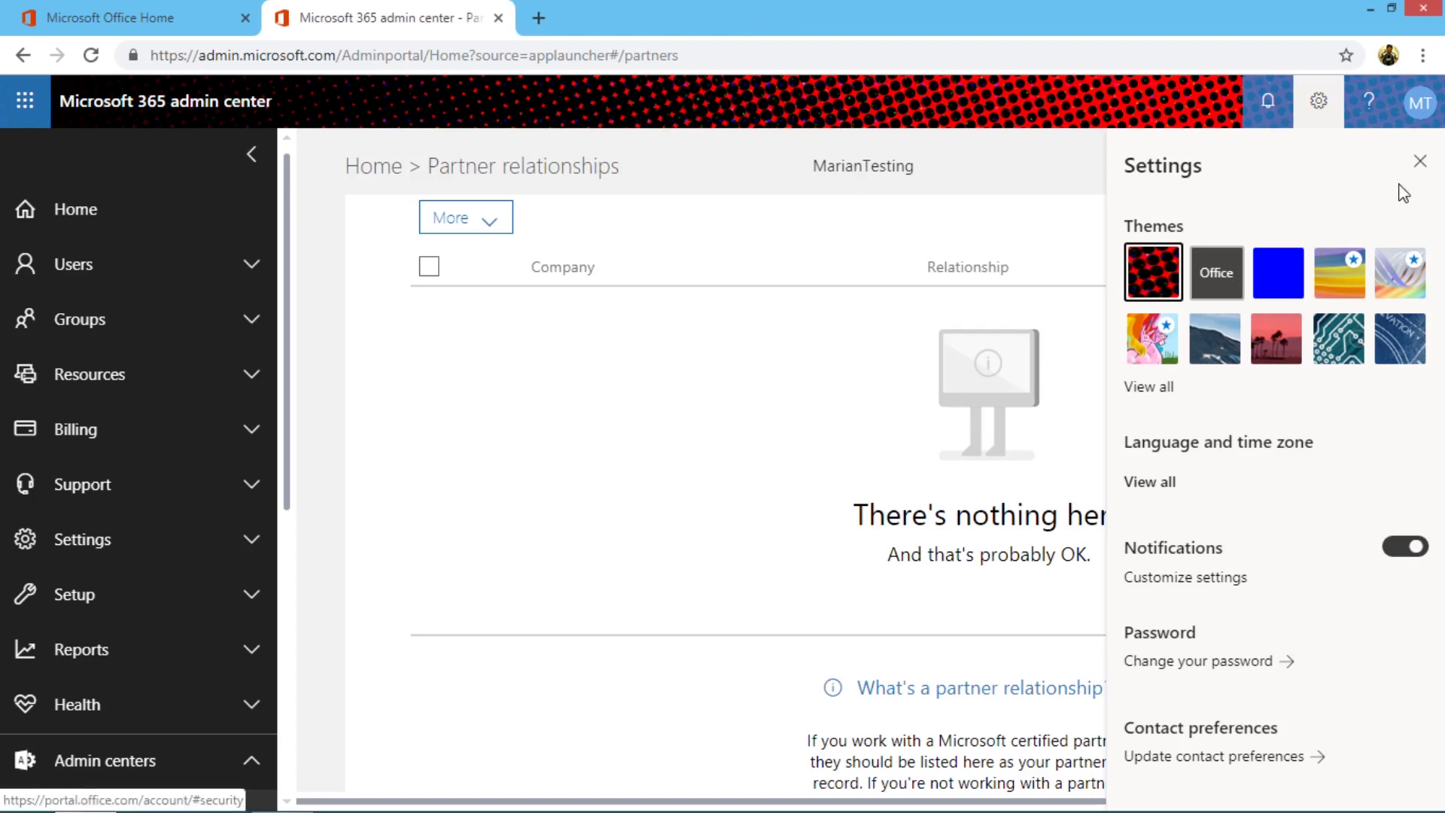
Close Settings, view the signed-in account's profile panel, then close it too
{"action": "left_click", "coordinate": [1420, 162]}
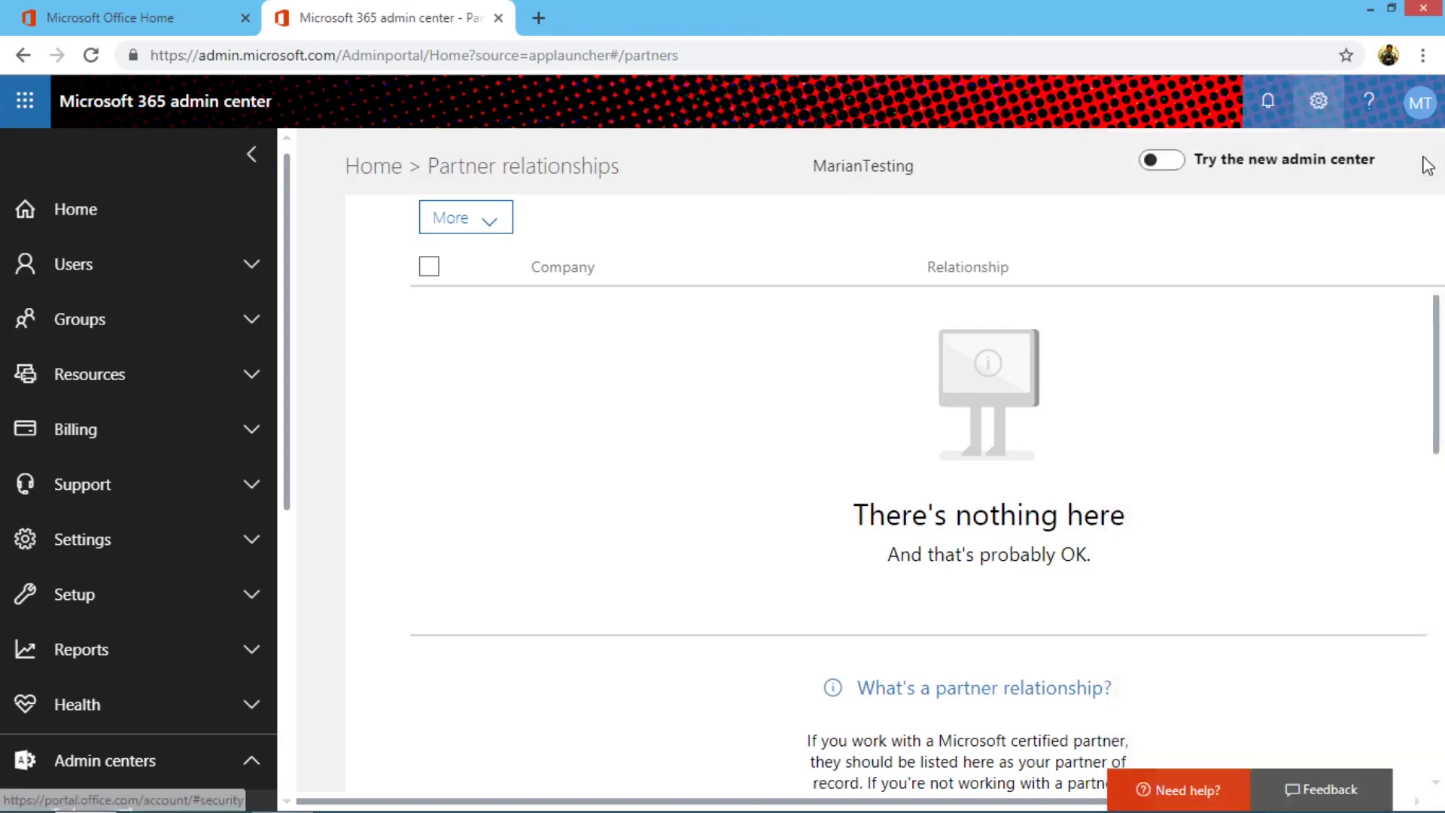
{"action": "left_click", "coordinate": [1416, 112]}
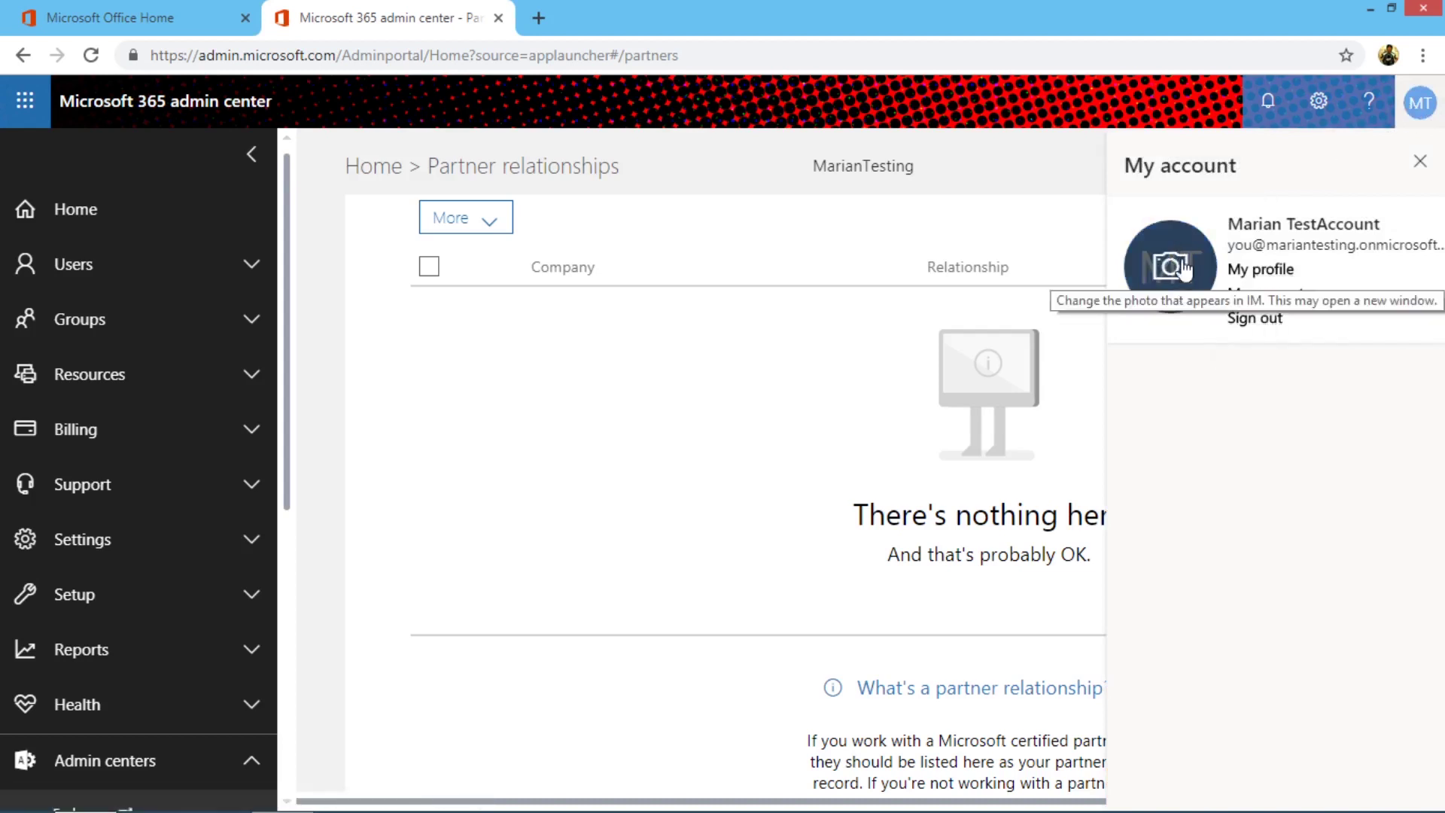
{"action": "left_click", "coordinate": [1420, 161]}
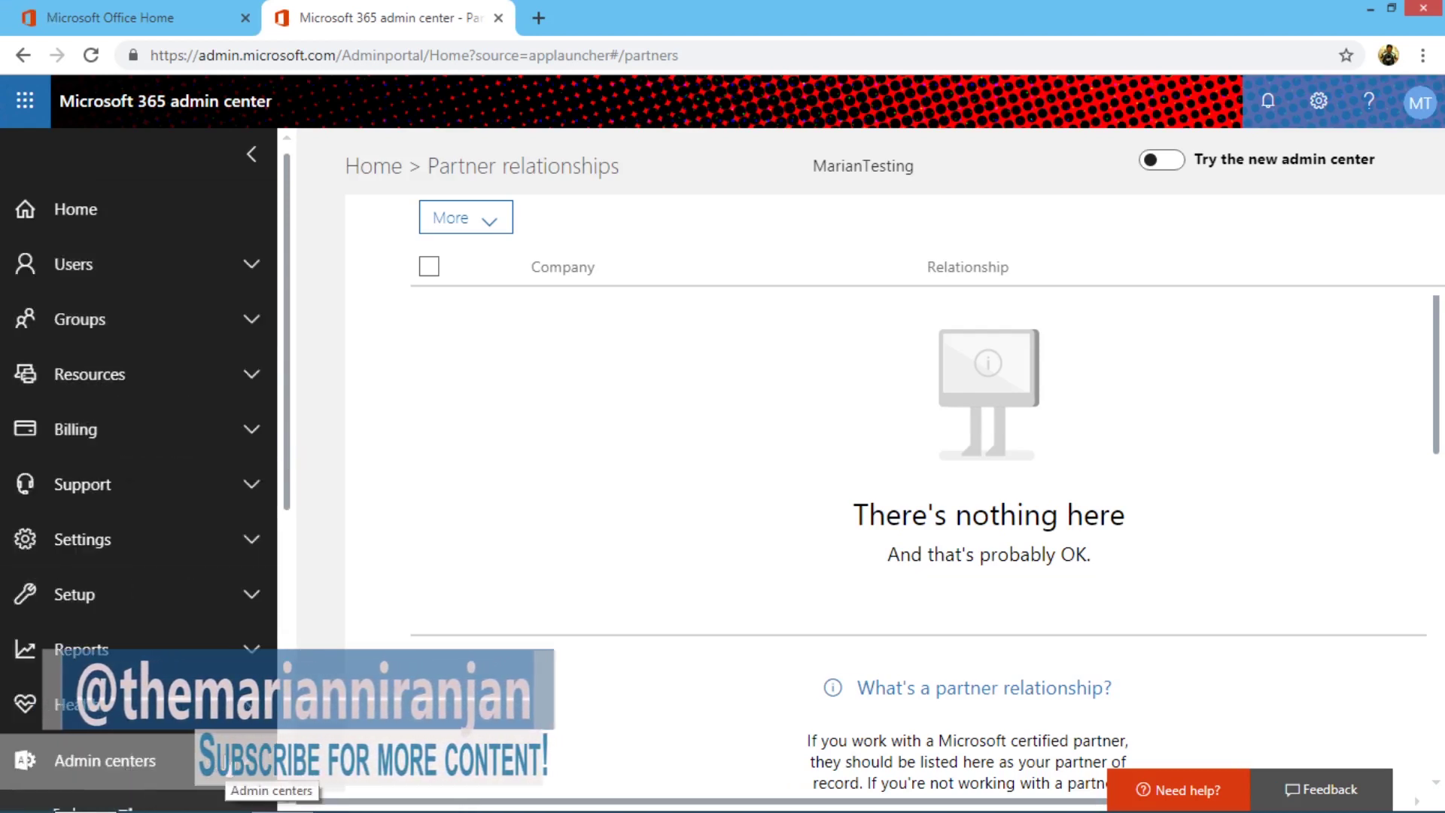
Preview Active users and the Add a user form, dismiss the survey, then show Contacts
{"action": "left_click", "coordinate": [118, 266]}
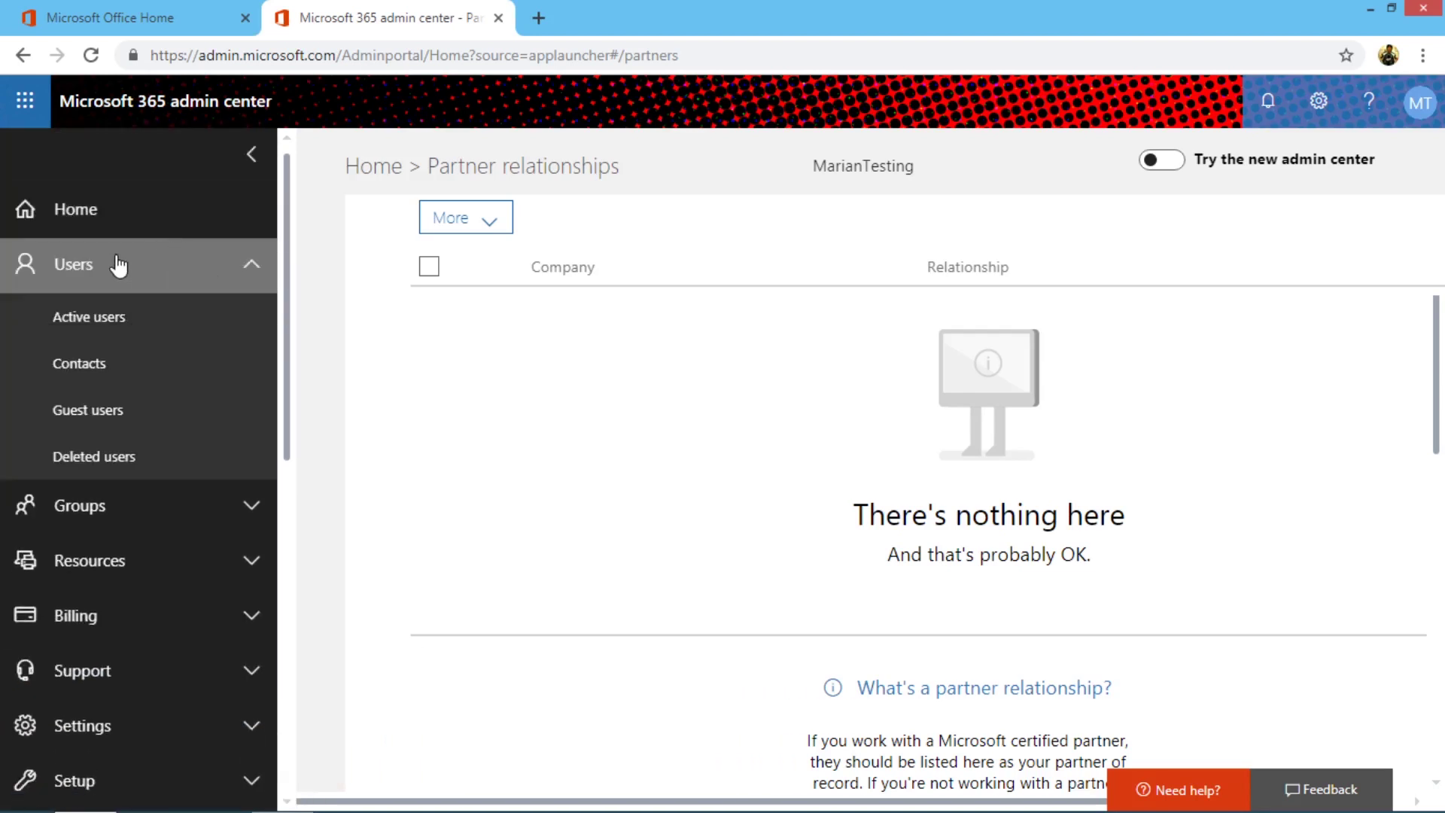
{"action": "left_click", "coordinate": [113, 317]}
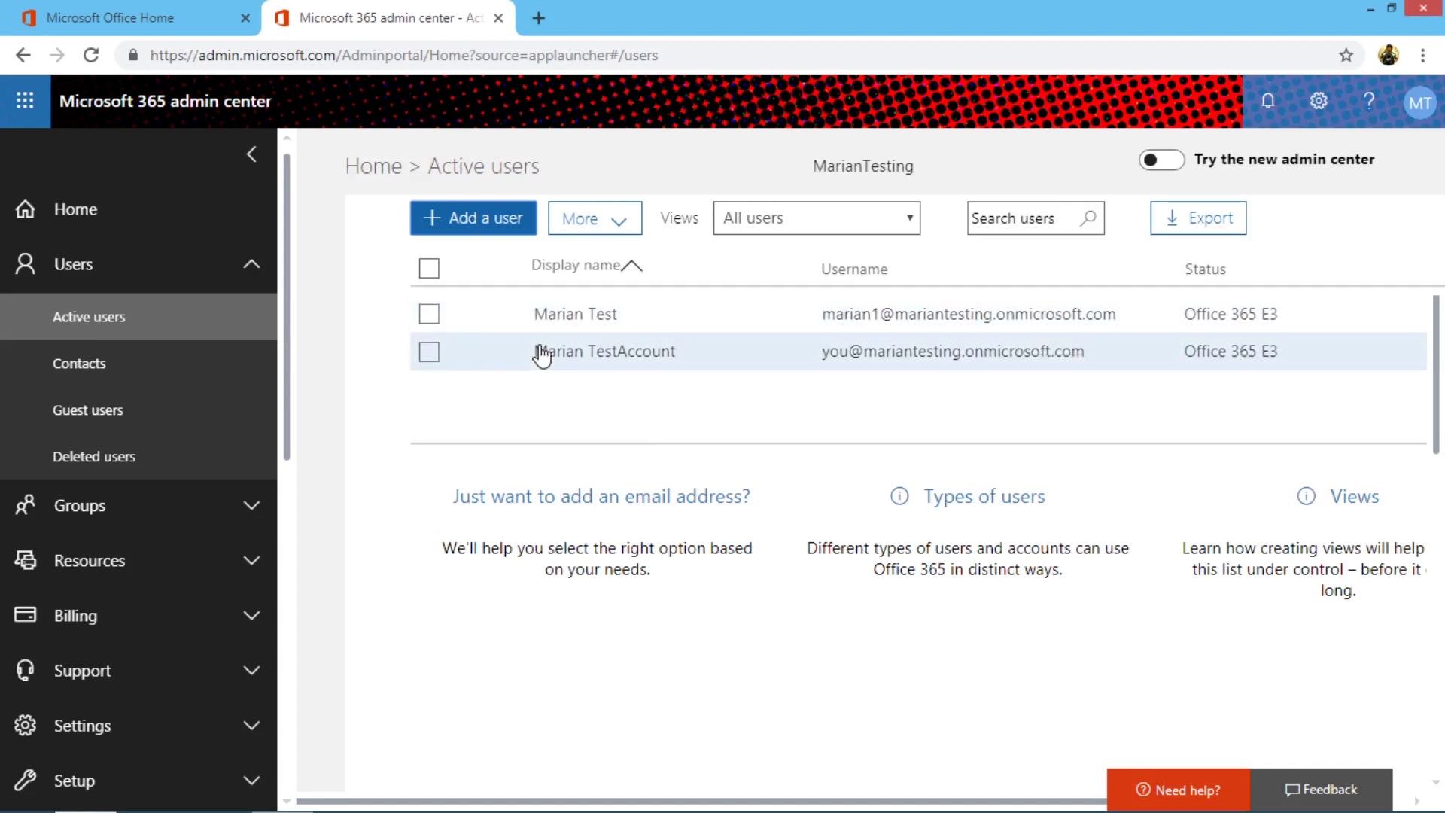
{"action": "left_click", "coordinate": [479, 220]}
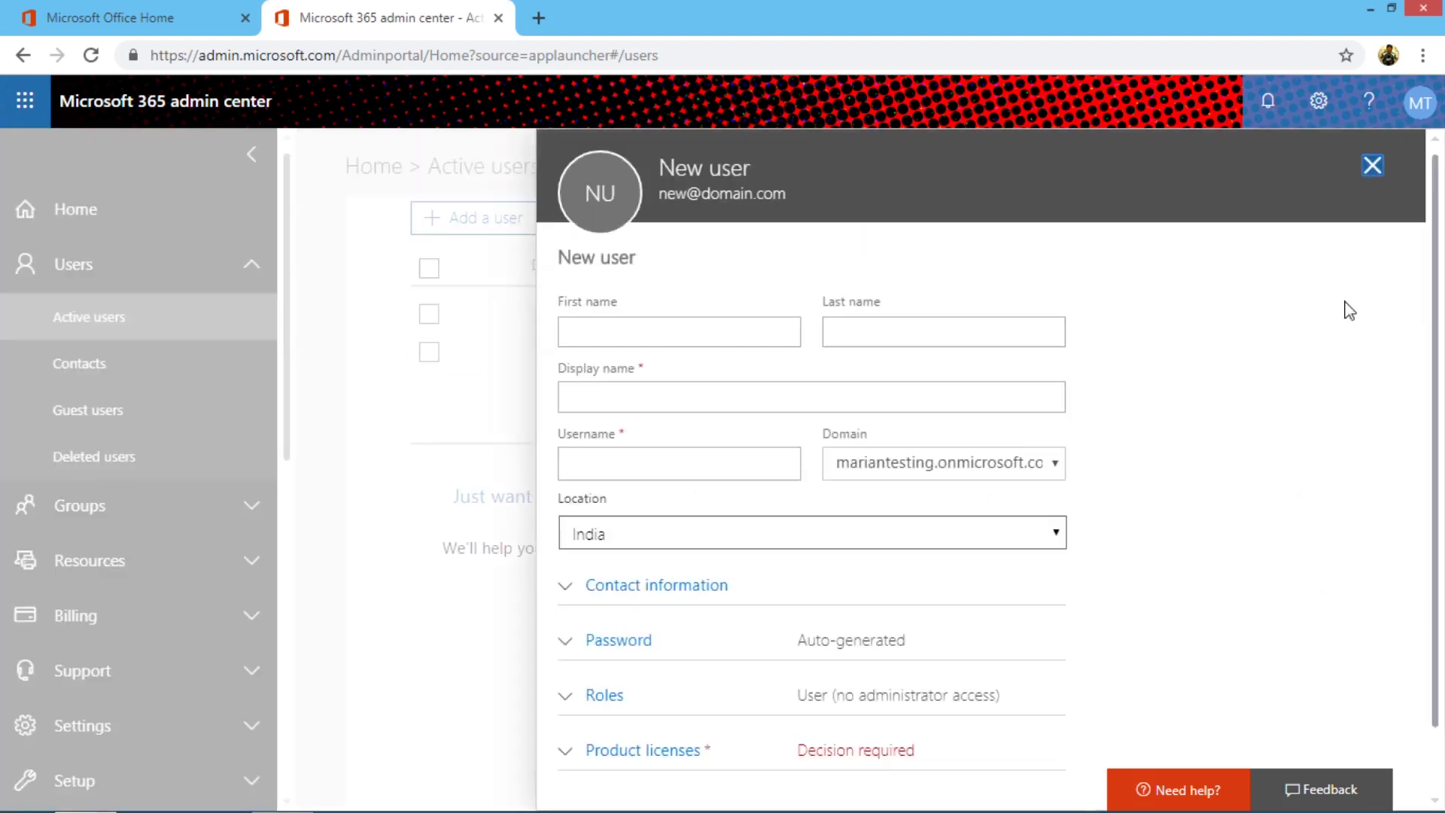
{"action": "left_click", "coordinate": [1373, 166]}
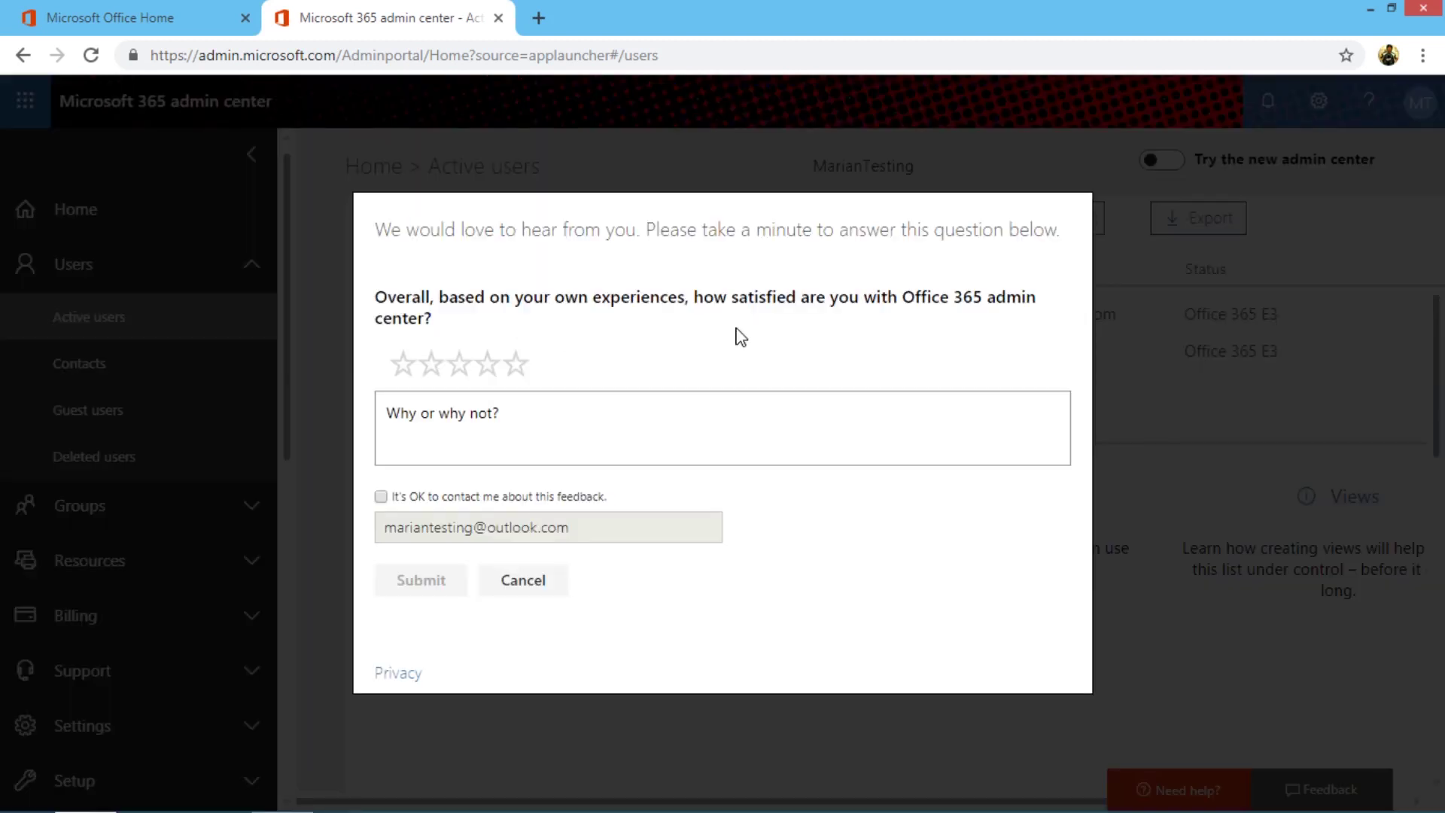
{"action": "left_click", "coordinate": [513, 585]}
{"action": "left_click", "coordinate": [79, 367]}
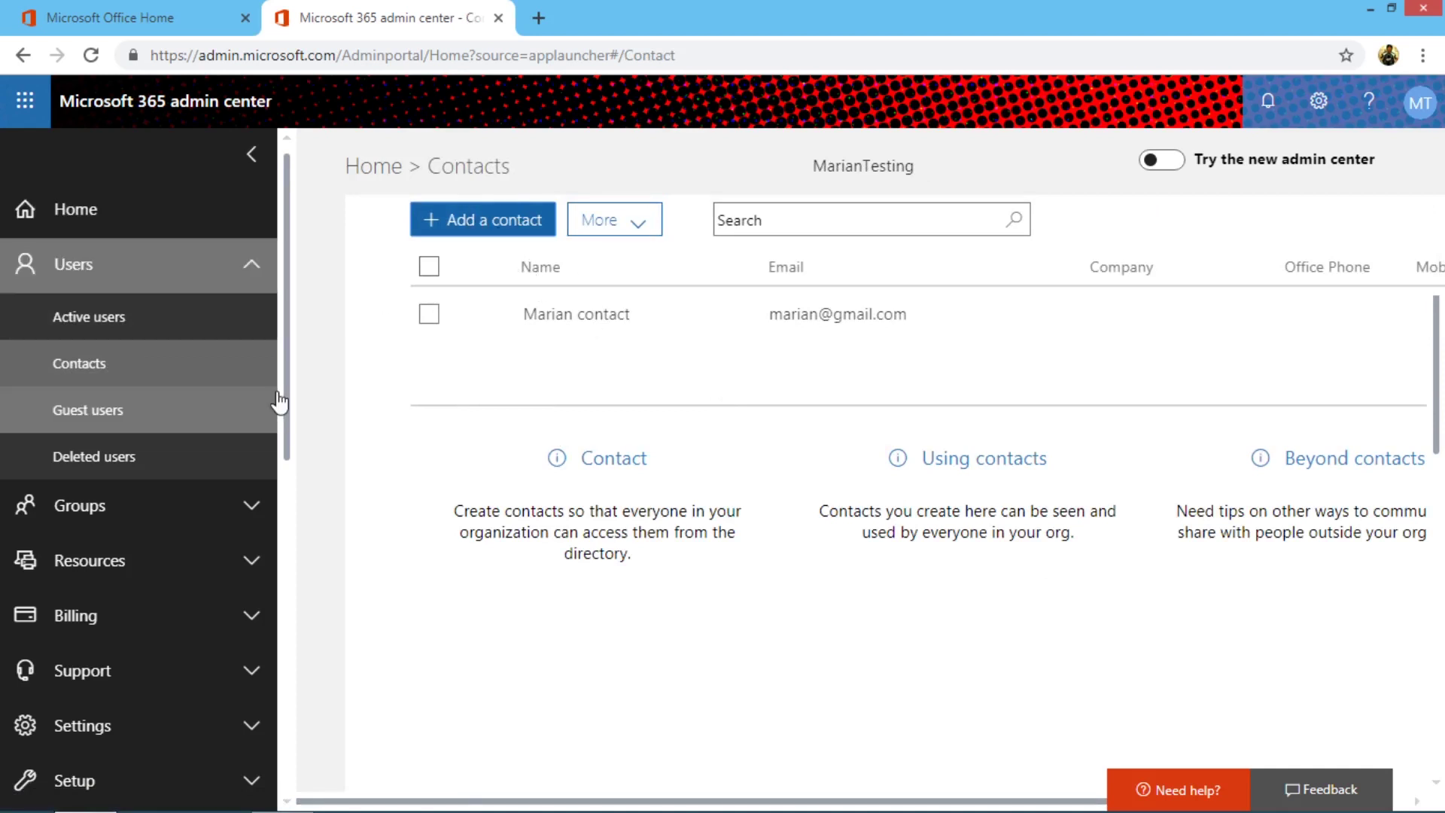
View the empty Guest users page, then the empty Deleted users list
{"action": "left_click", "coordinate": [119, 412]}
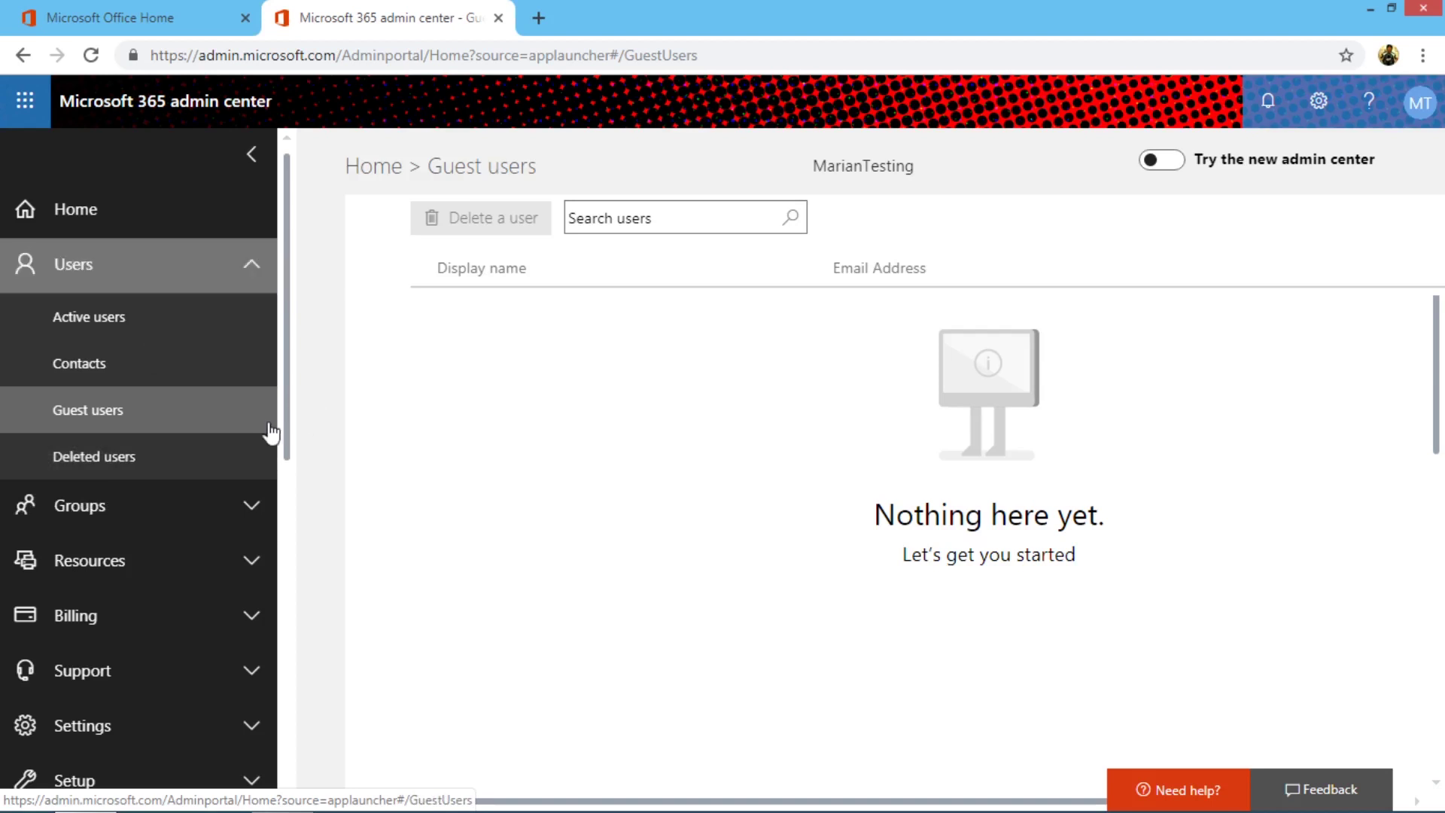
{"action": "scroll", "coordinate": [291, 472], "scroll_direction": "down", "scroll_amount": 1}
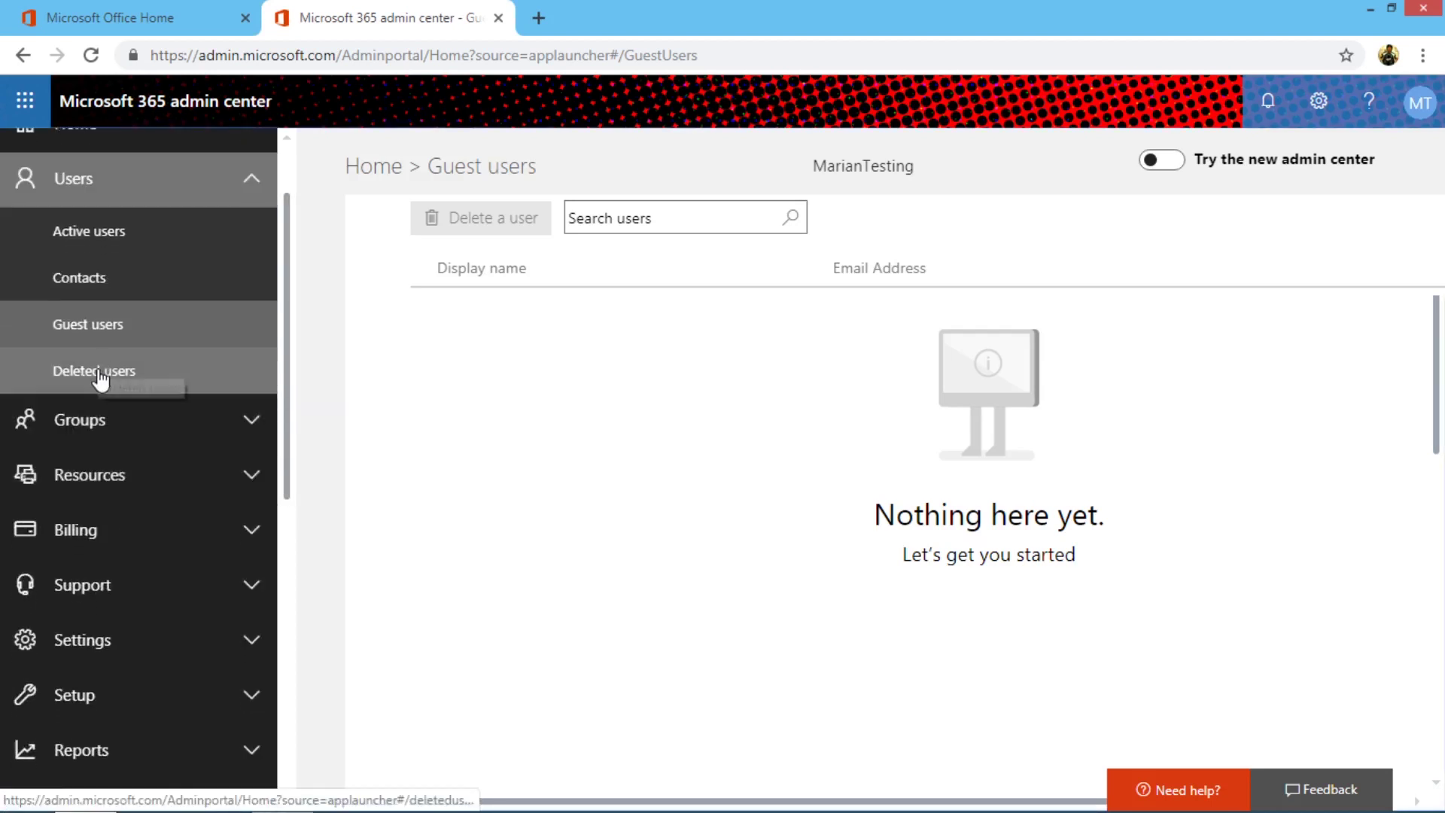
{"action": "left_click", "coordinate": [139, 371]}
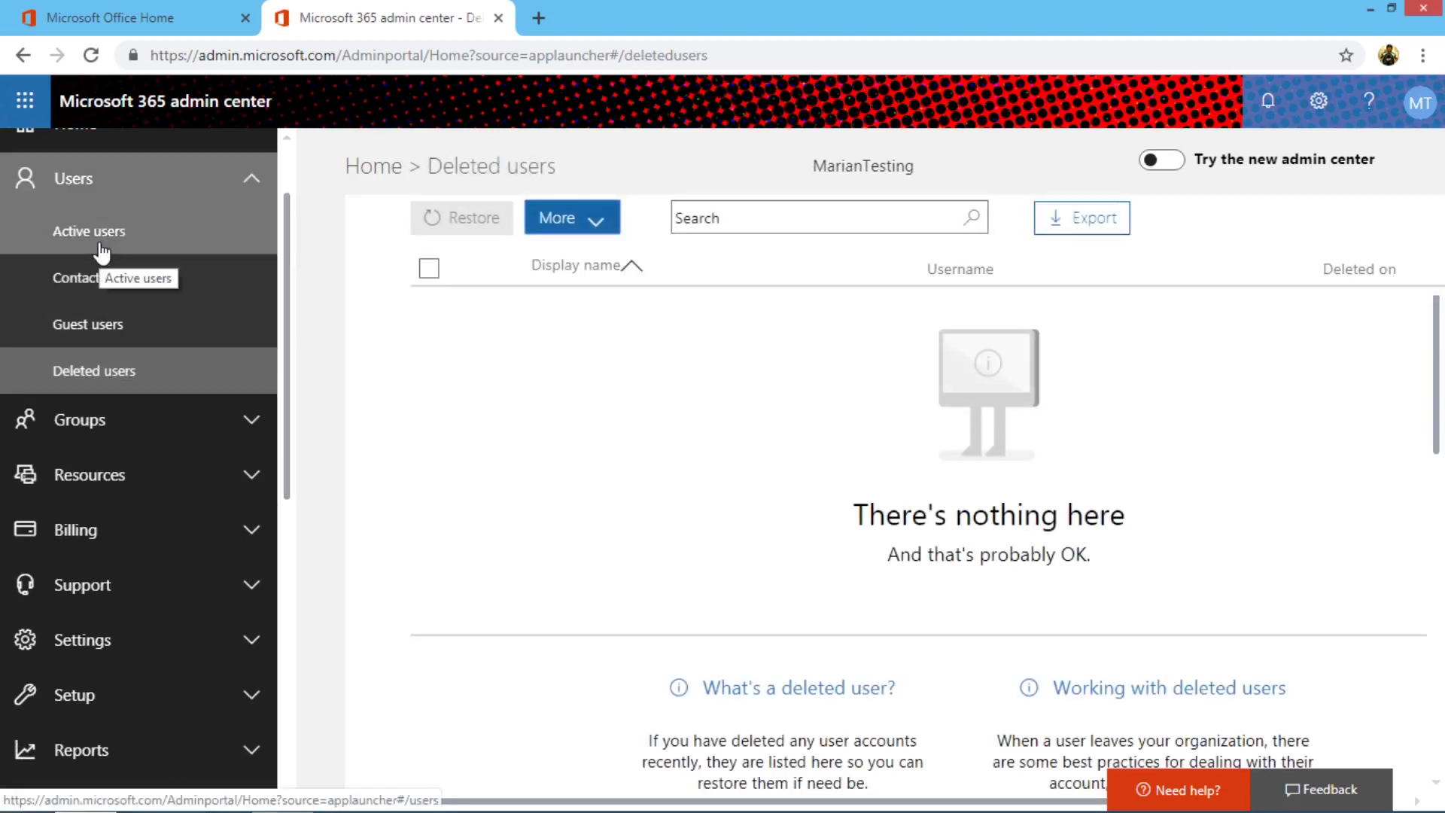
Collapse Users and expand the Groups section in the left navigation
{"action": "left_click", "coordinate": [240, 185]}
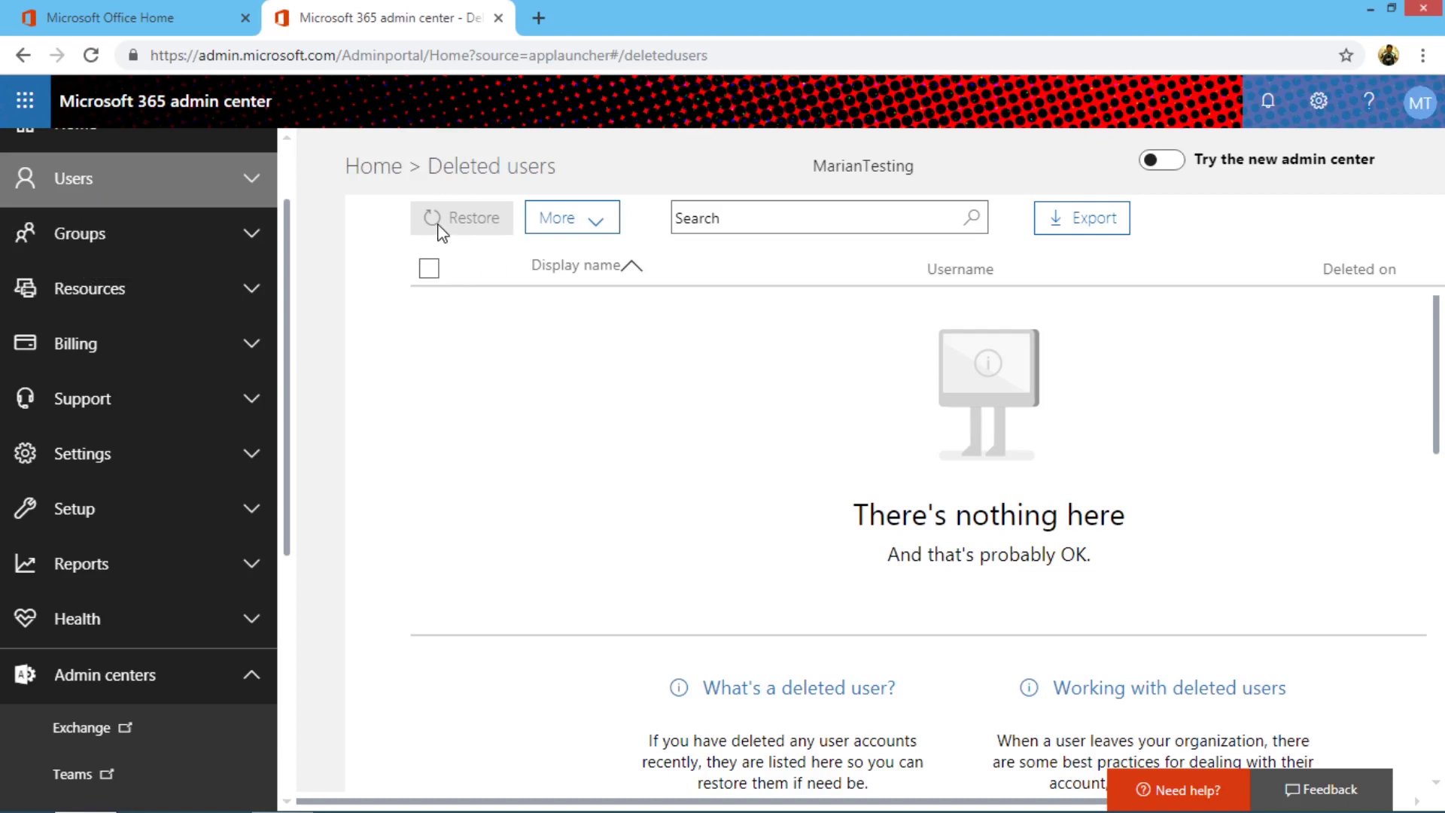
{"action": "left_click", "coordinate": [113, 247]}
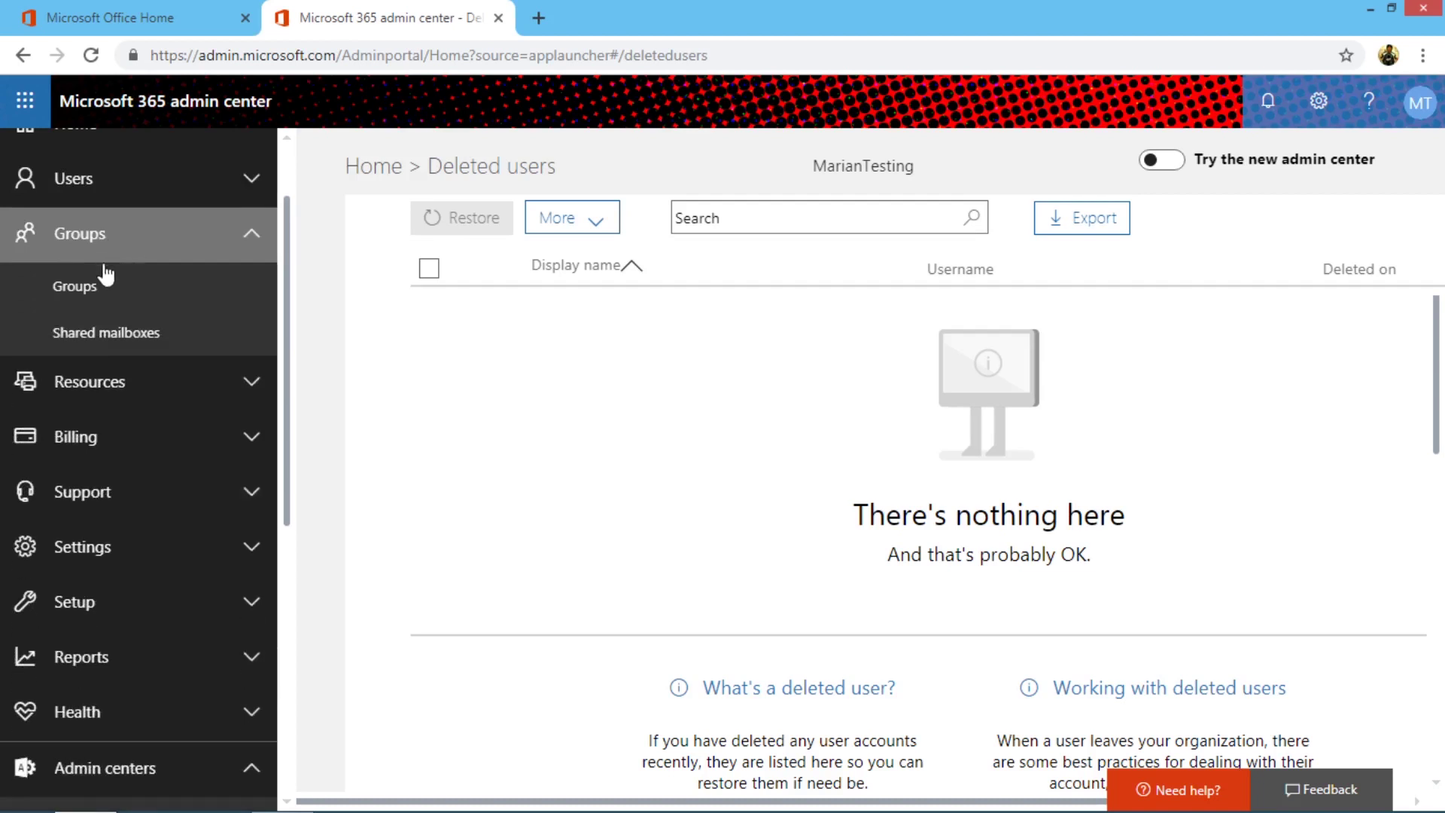
Open the empty Groups page, review its group-type View options, then open Shared mailboxes
{"action": "left_click", "coordinate": [88, 297]}
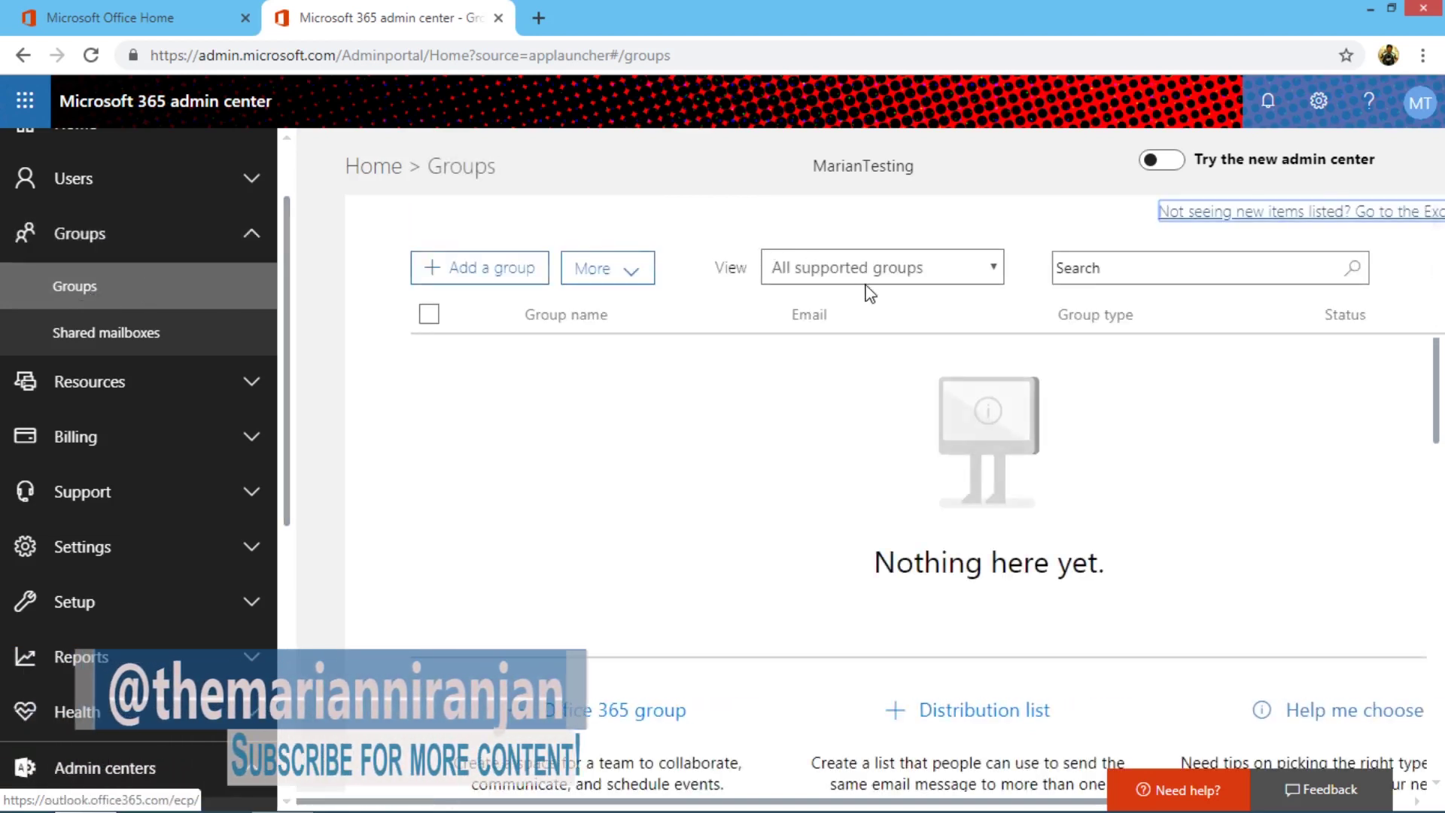
{"action": "left_click", "coordinate": [851, 265]}
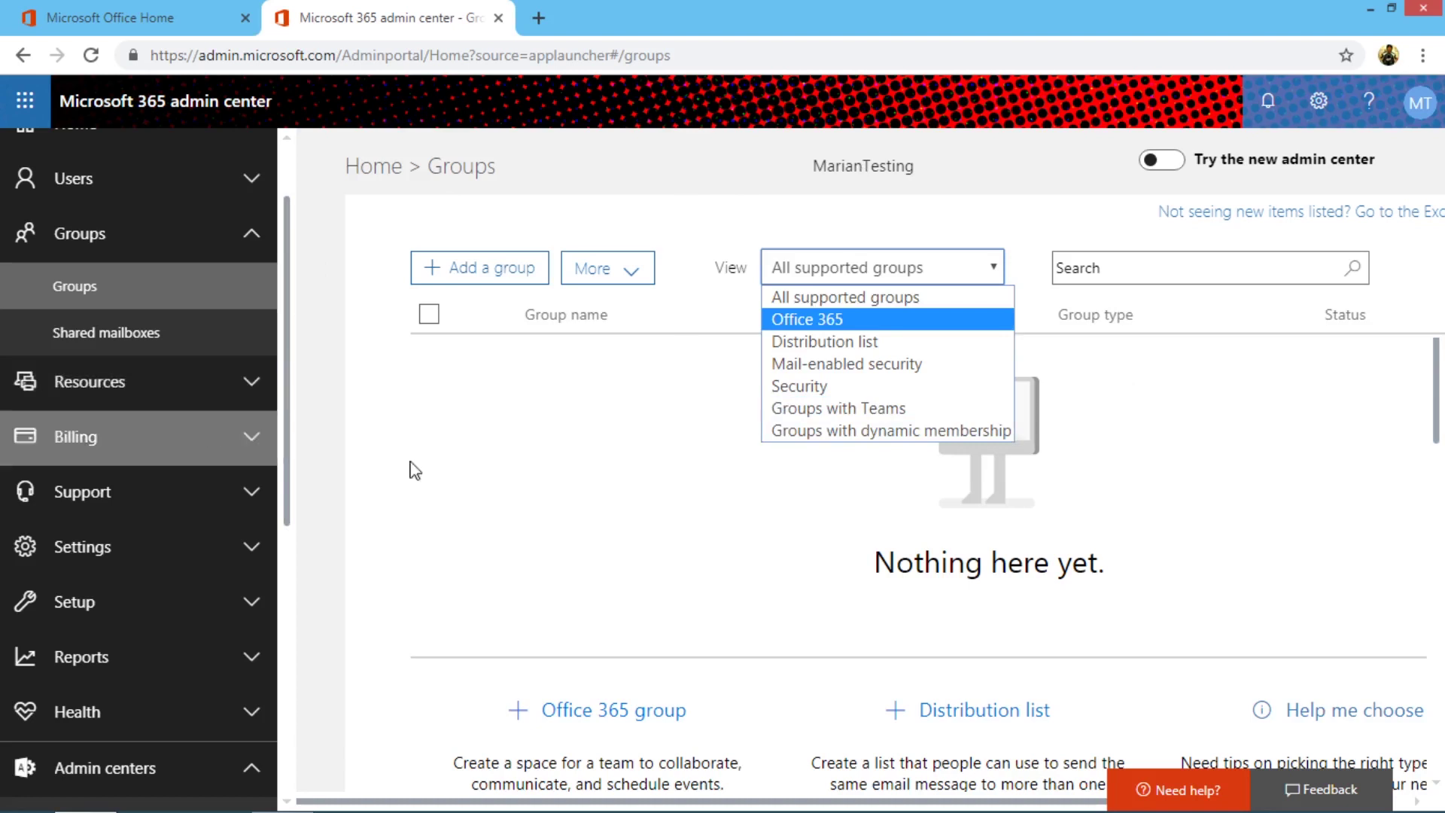
{"action": "left_click", "coordinate": [340, 304]}
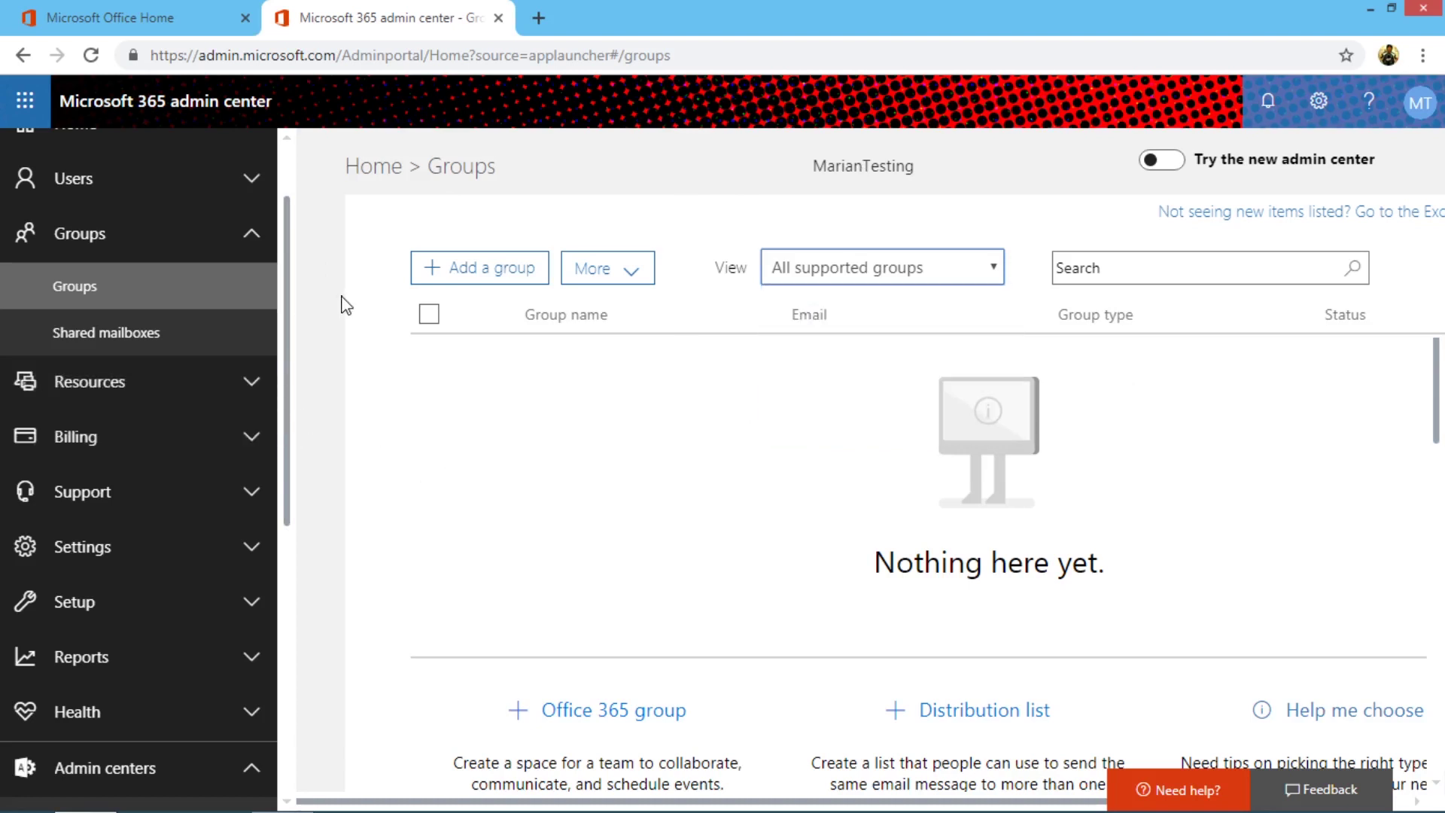
{"action": "left_click", "coordinate": [197, 334]}
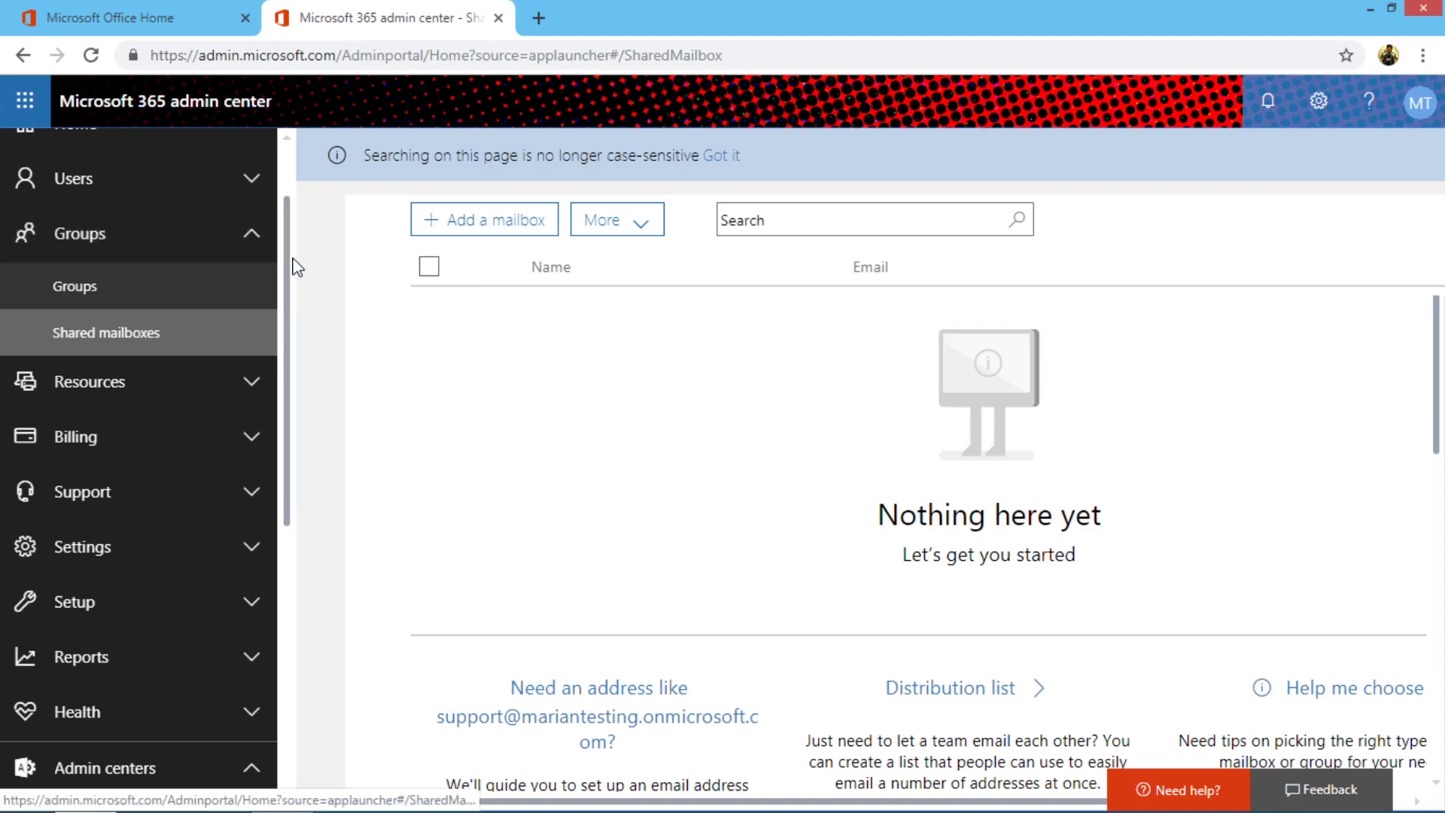
Swap Groups for Resources, view the empty Rooms & equipment page, then open SharePoint sites
{"action": "left_click", "coordinate": [252, 234]}
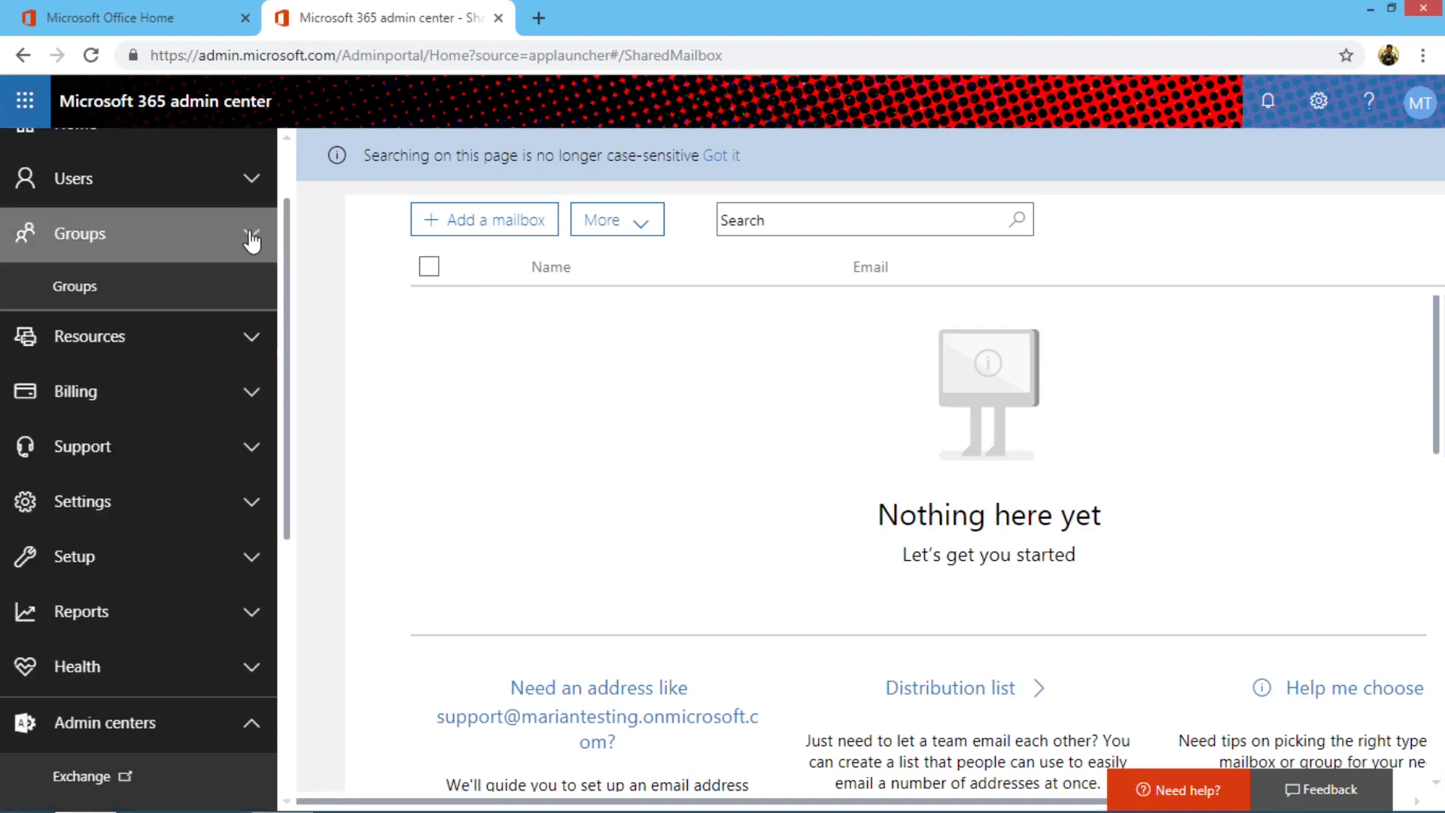
{"action": "left_click", "coordinate": [200, 301]}
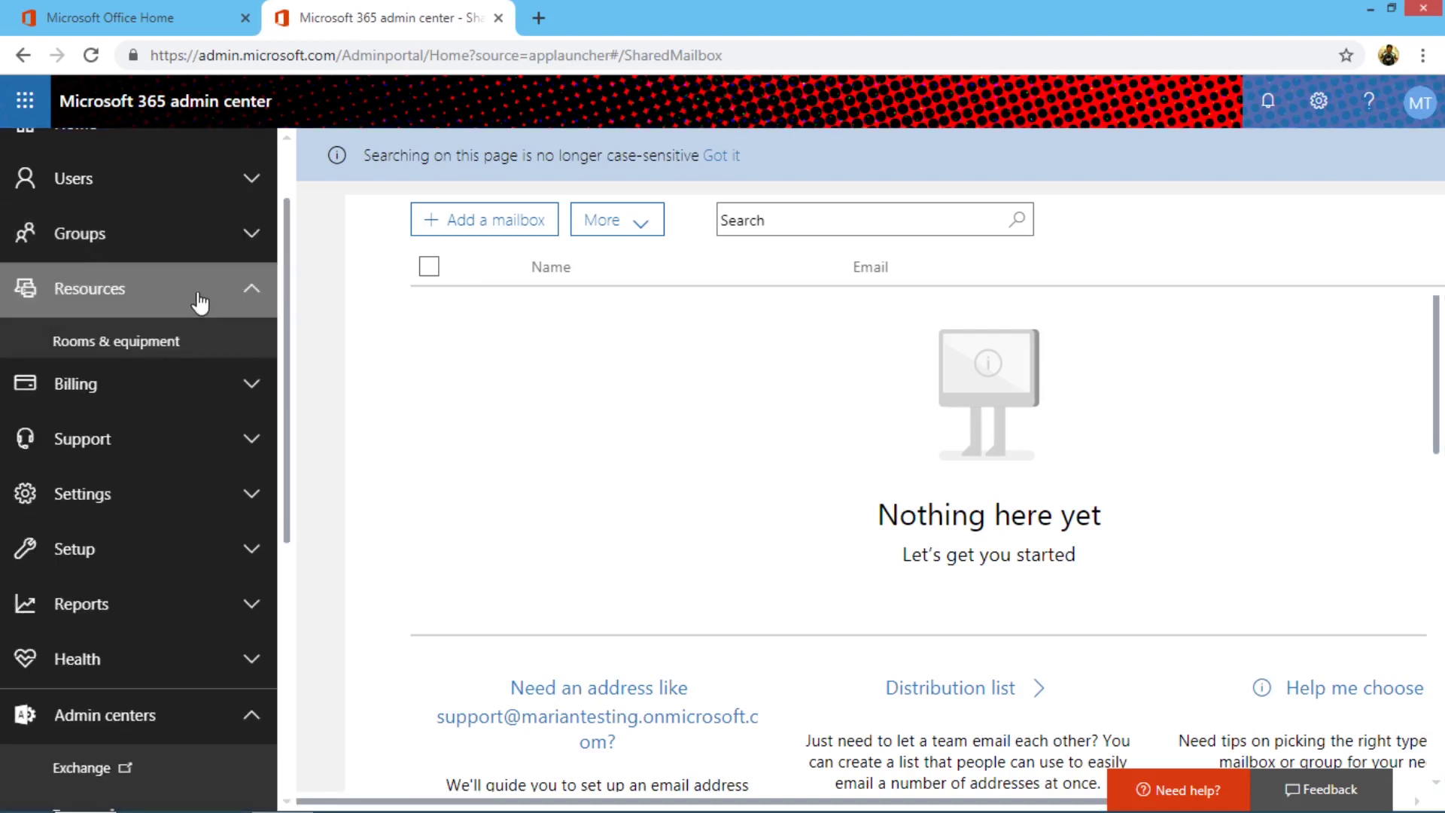
{"action": "left_click", "coordinate": [171, 343]}
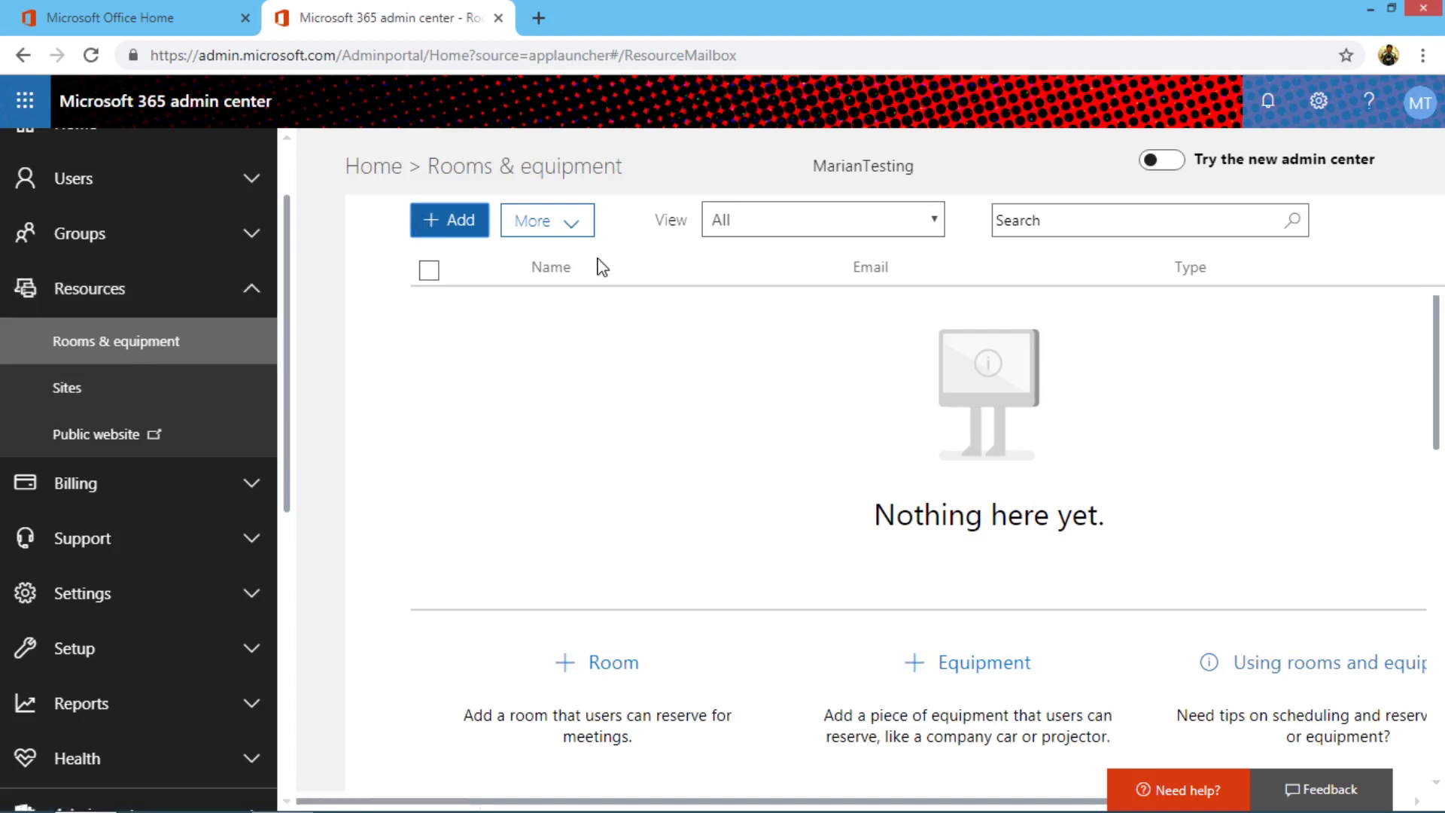
{"action": "left_click", "coordinate": [70, 401]}
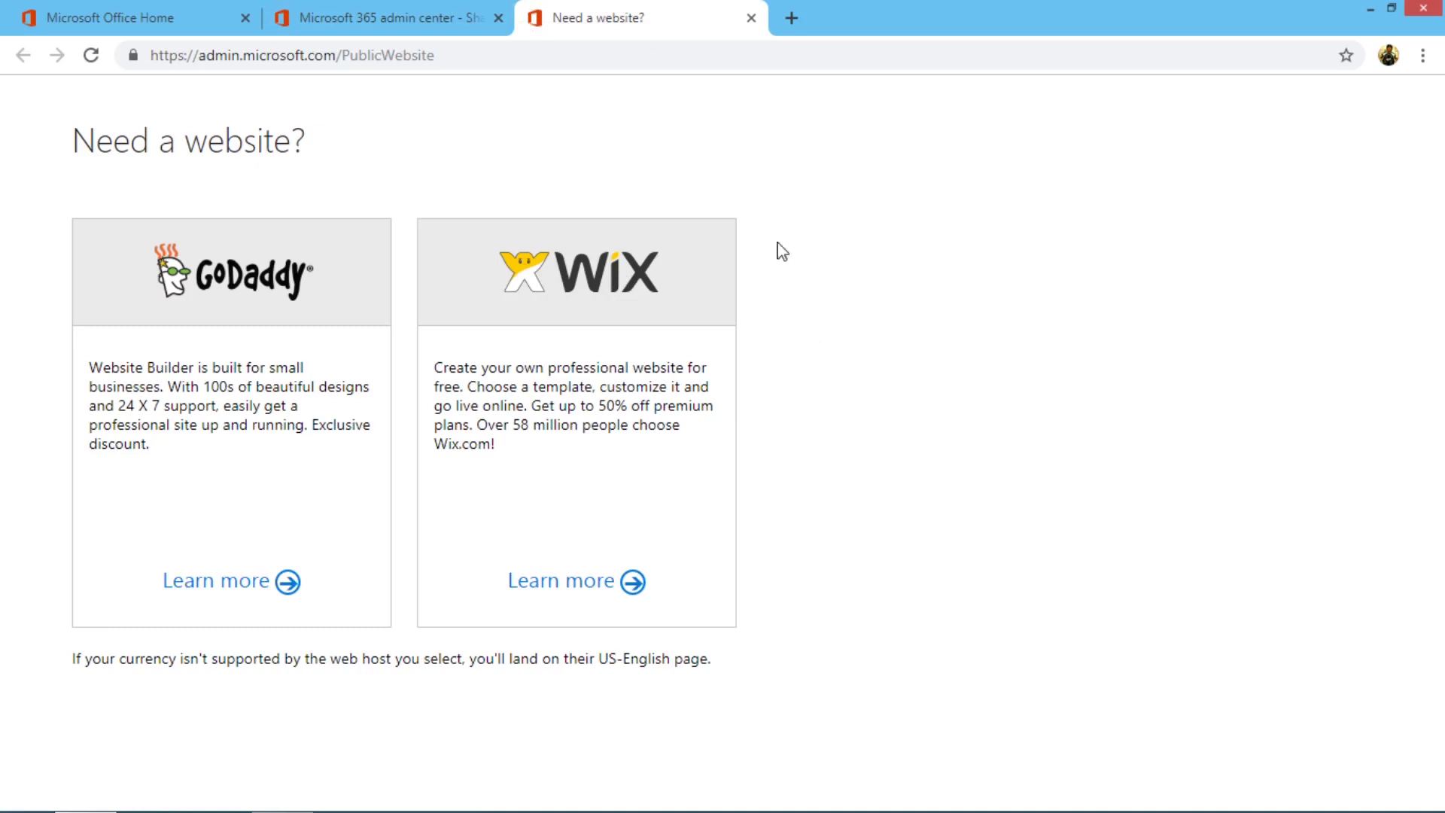
{"action": "left_click", "coordinate": [338, 9]}
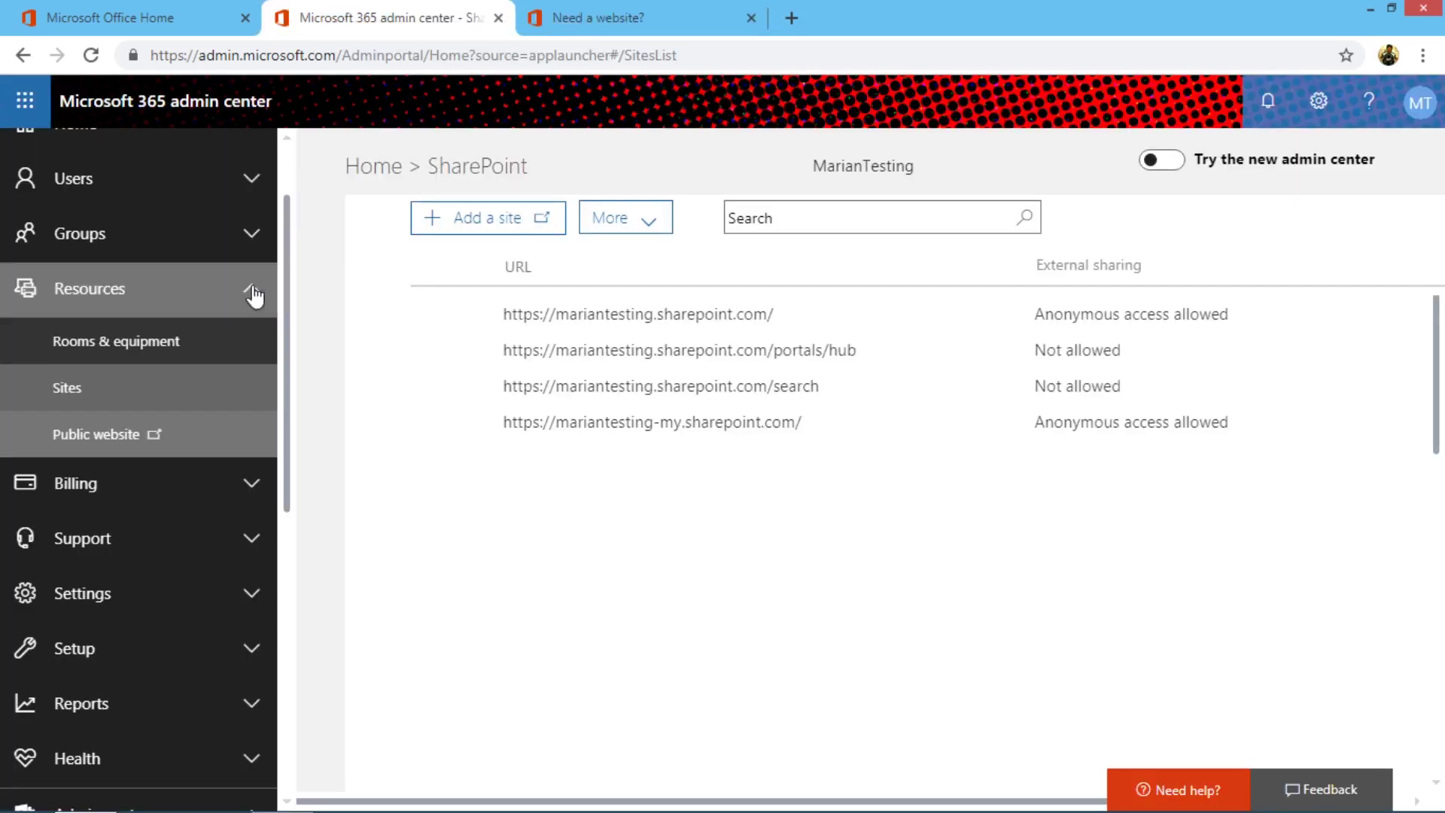
{"action": "left_click", "coordinate": [134, 445]}
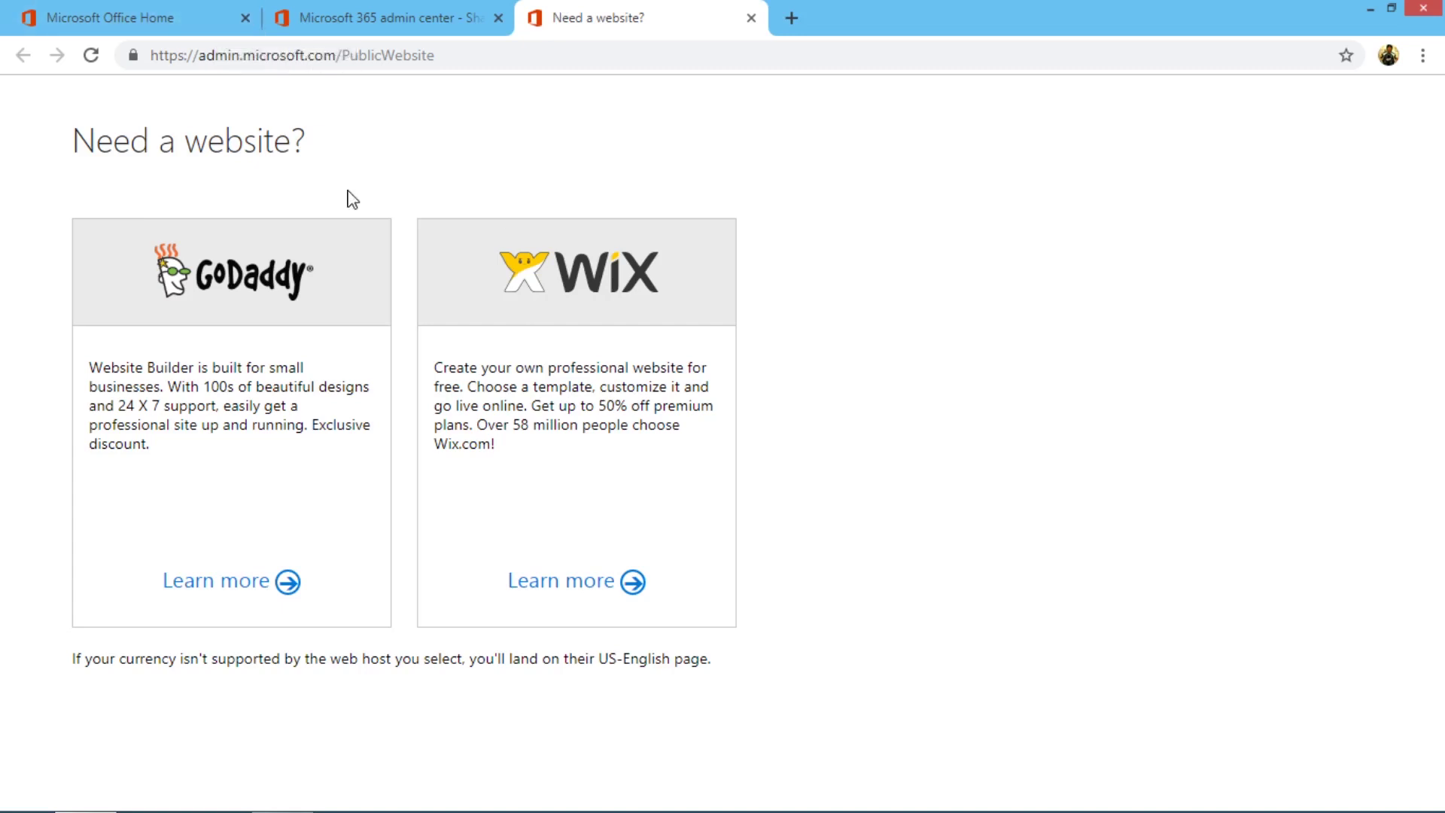
Return to the admin center and browse the Purchase services catalog under Billing
{"action": "left_click", "coordinate": [381, 30]}
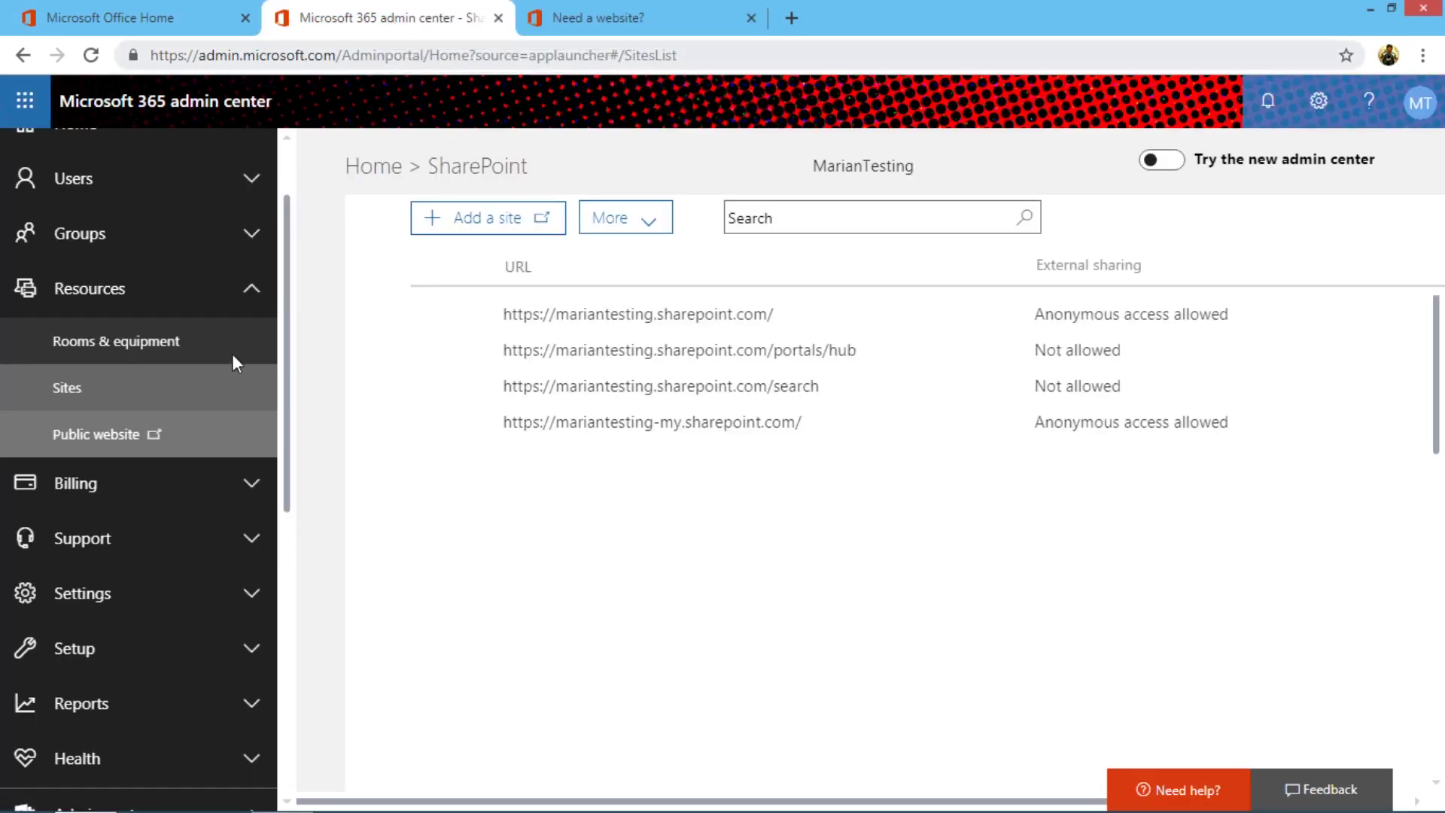
{"action": "left_click", "coordinate": [117, 301]}
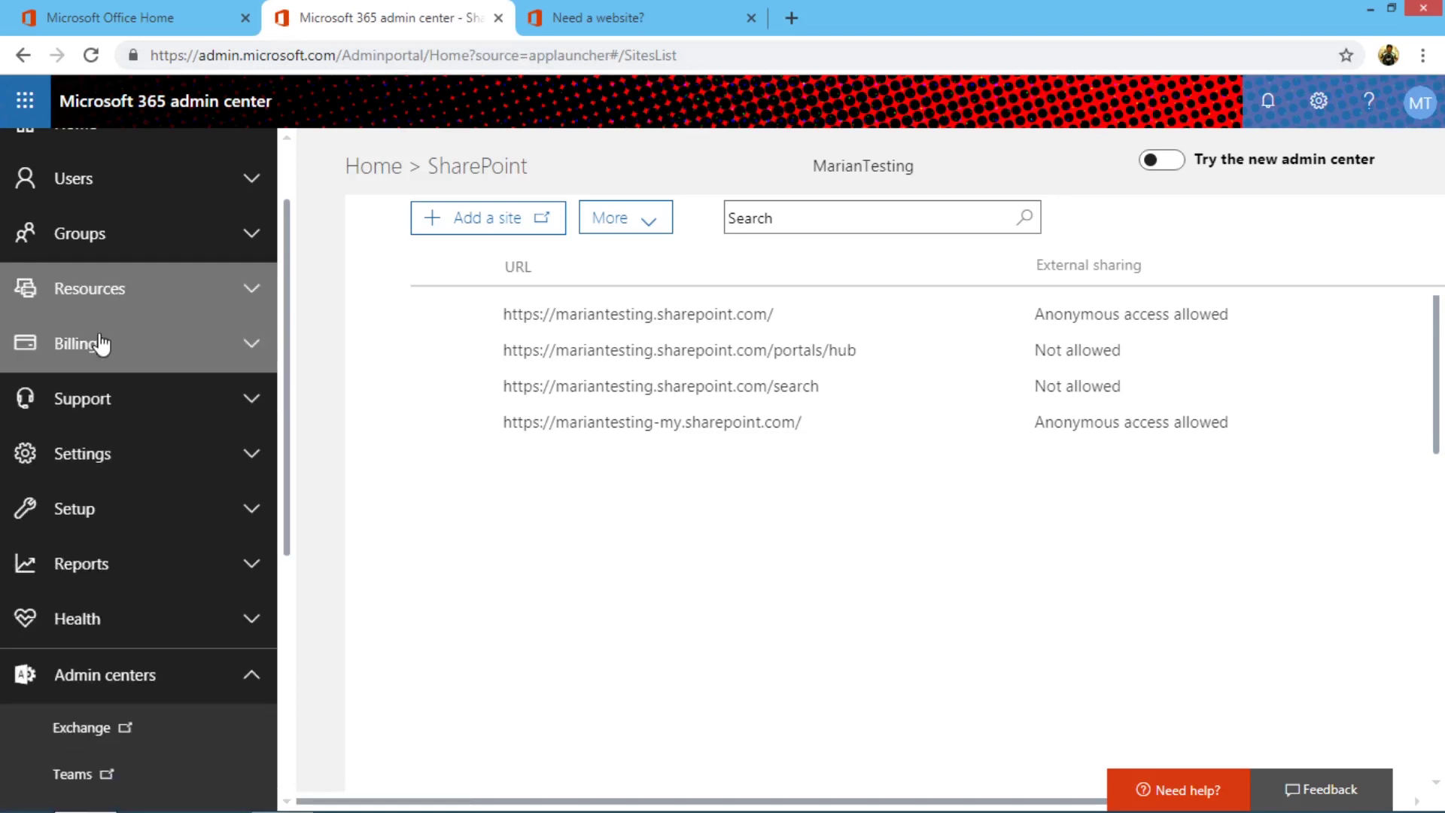
{"action": "left_click", "coordinate": [99, 343]}
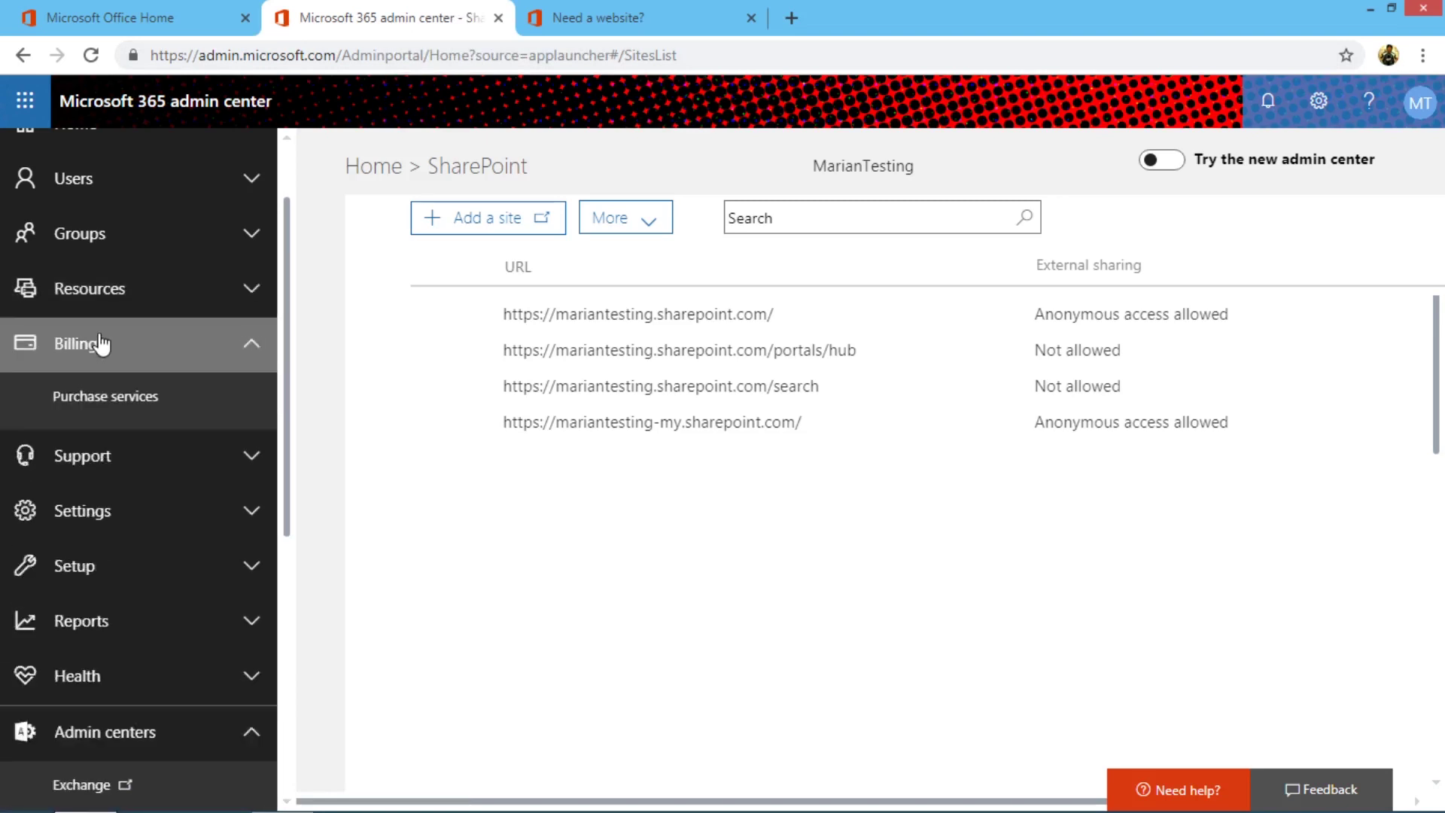
{"action": "left_click", "coordinate": [135, 406]}
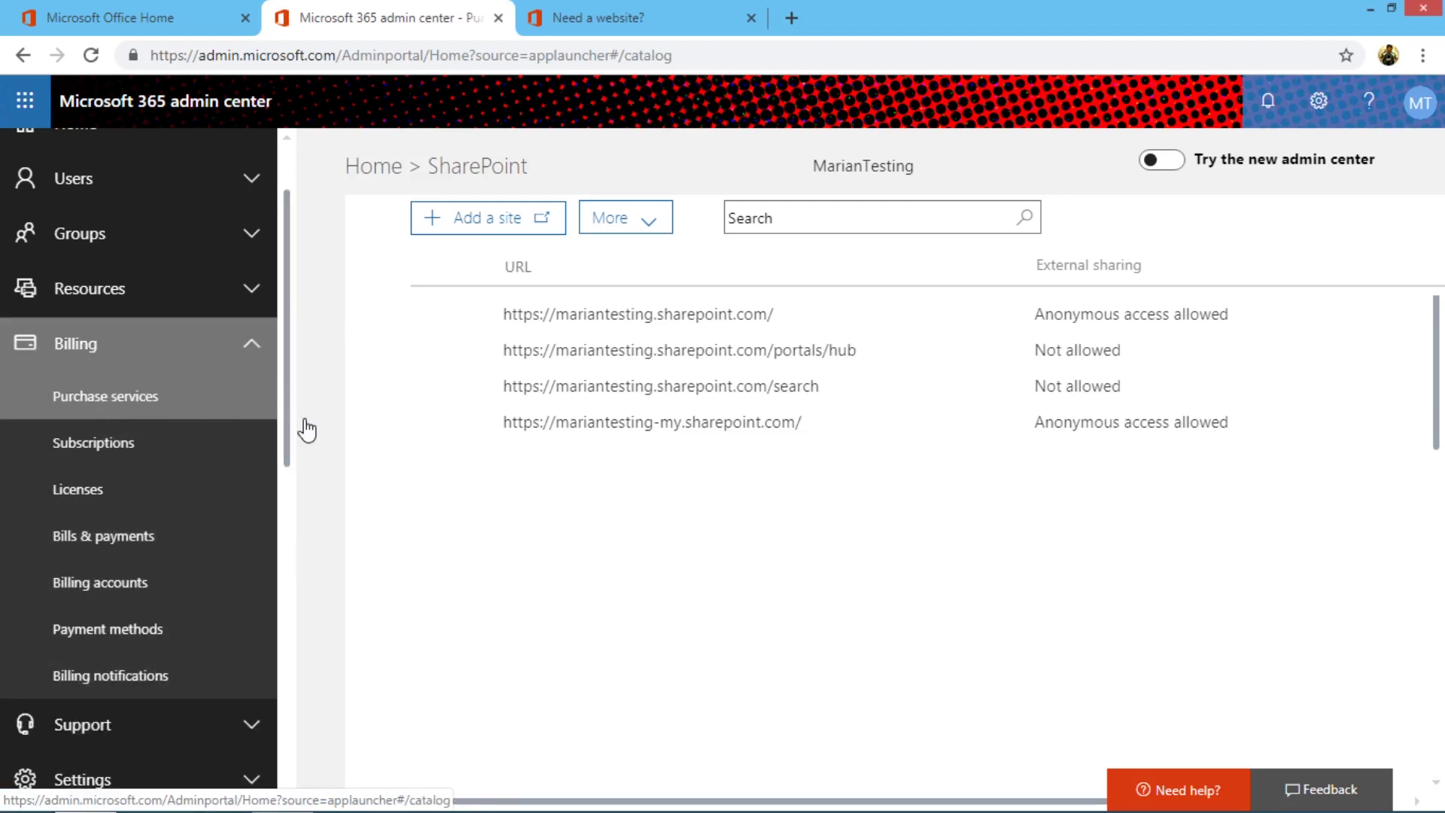
{"action": "left_click", "coordinate": [252, 352]}
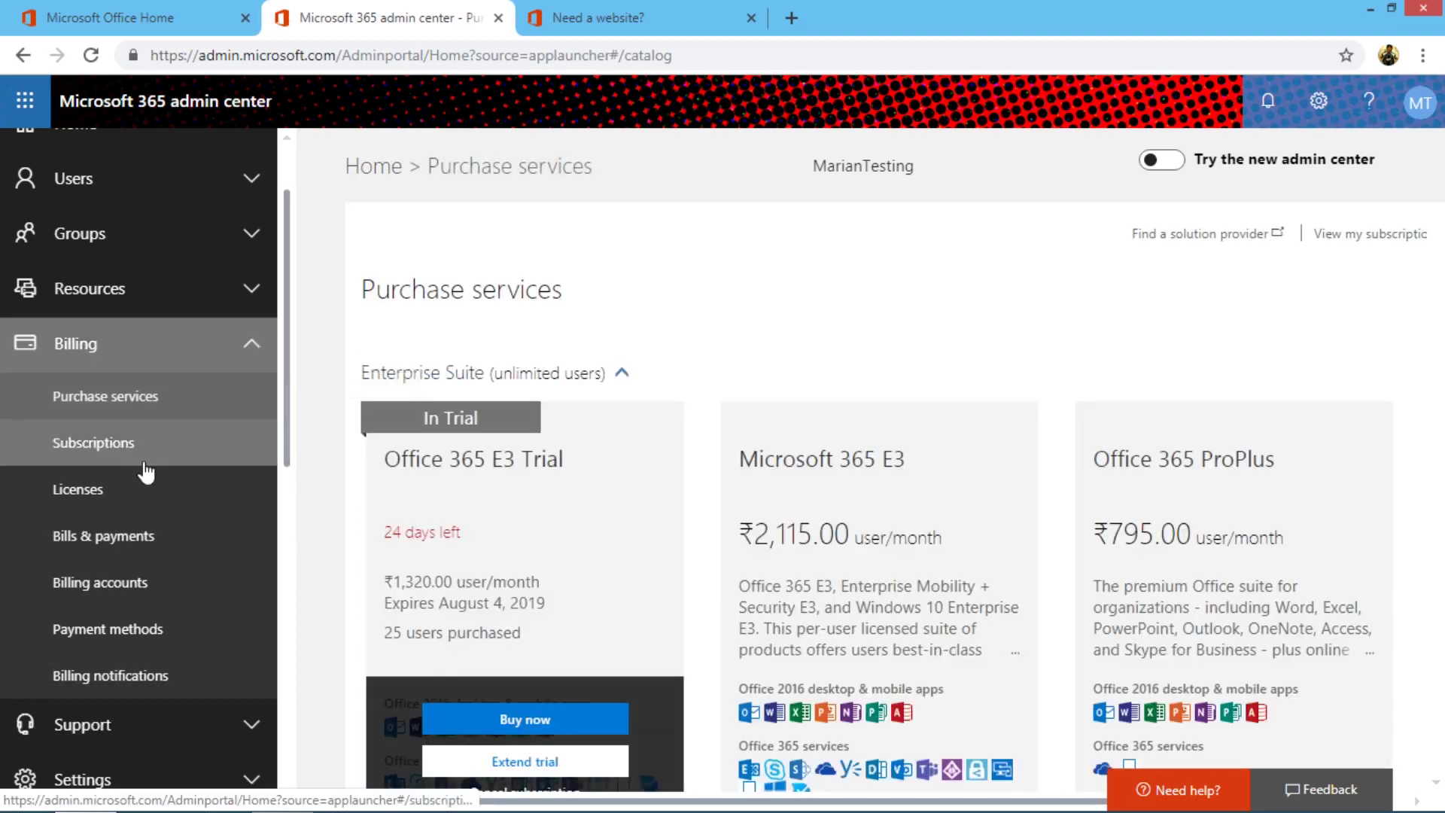
Review Licenses: Office 365 E3 with 25 valid, 0 expired, 2 assigned; then expand Support
{"action": "left_click", "coordinate": [126, 492]}
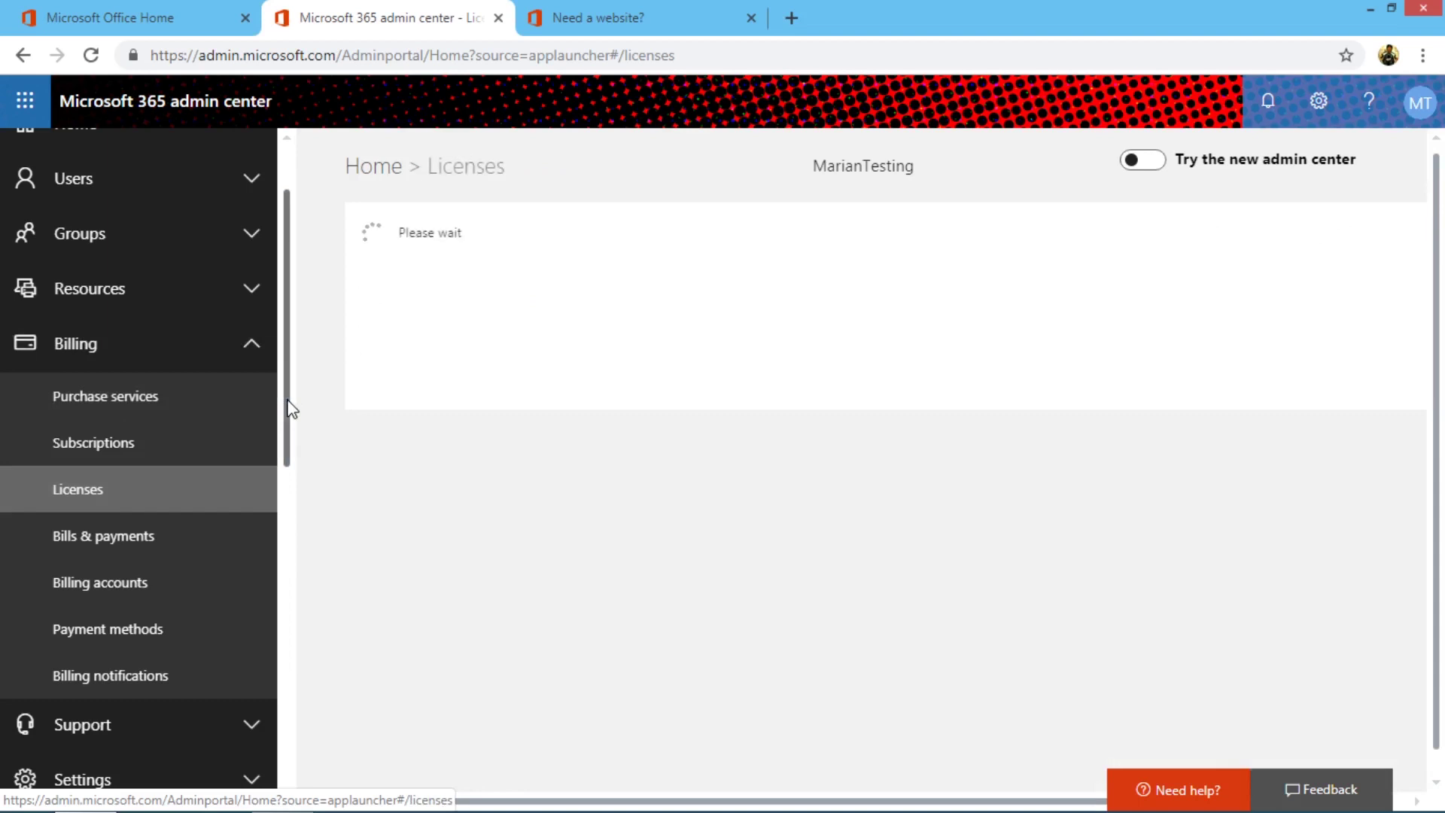
{"action": "scroll", "coordinate": [289, 432], "scroll_direction": "down", "scroll_amount": 3}
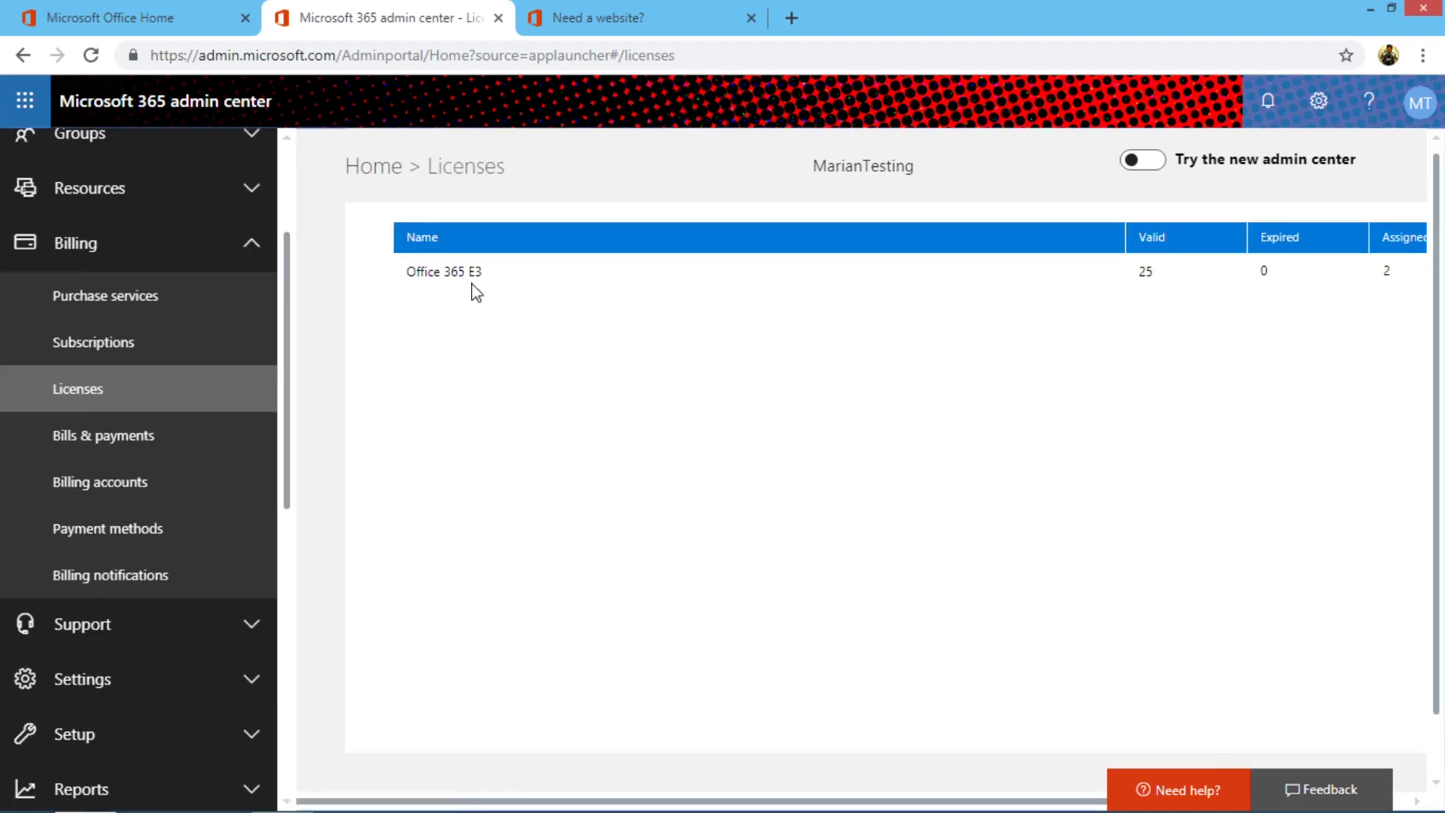
{"action": "left_click", "coordinate": [248, 248]}
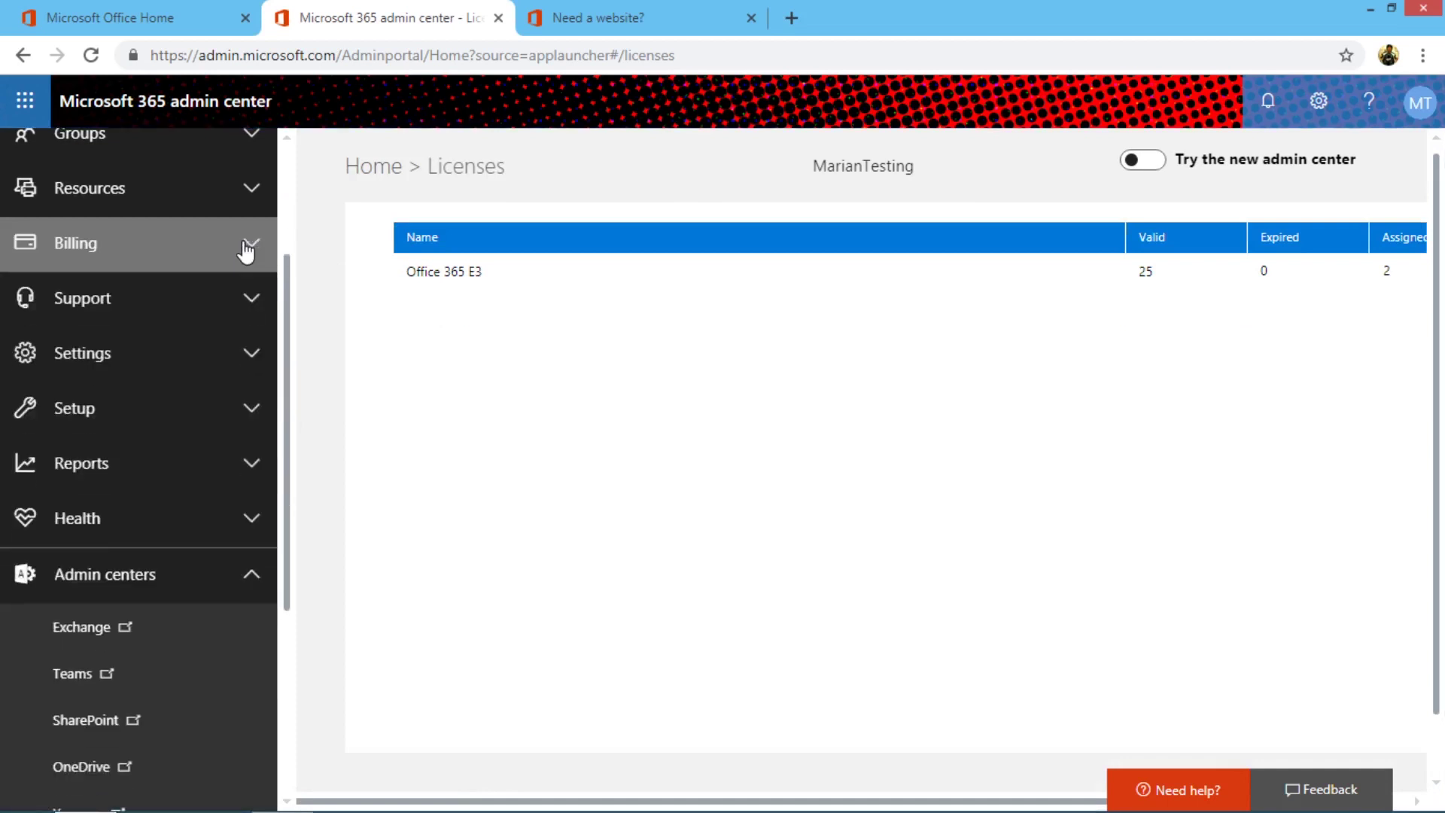
{"action": "left_click", "coordinate": [157, 316]}
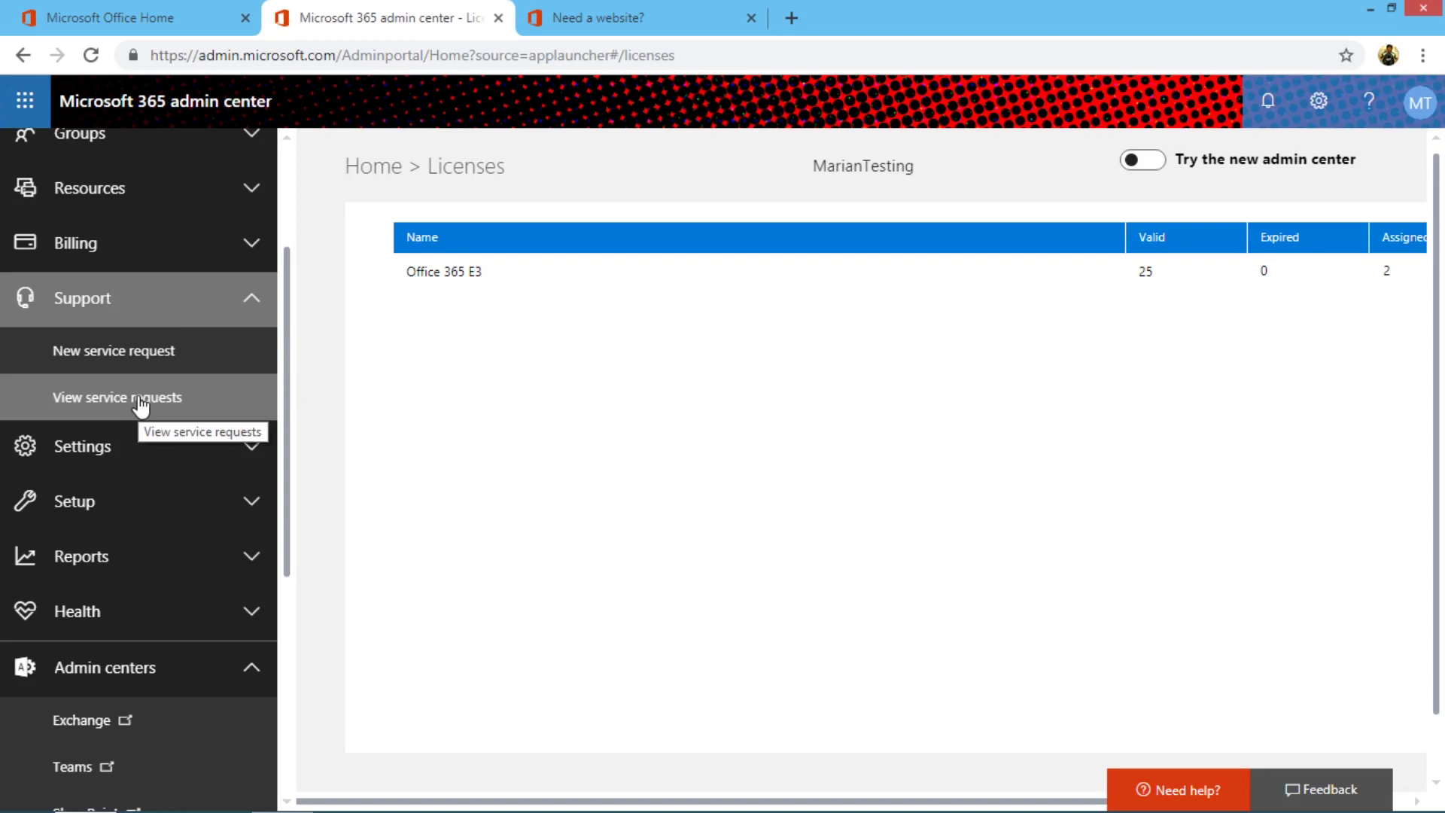
Collapse Support and open Settings > Services & add-ins, listing Bookings, Calendar and others
{"action": "left_click", "coordinate": [236, 308]}
{"action": "left_click", "coordinate": [174, 356]}
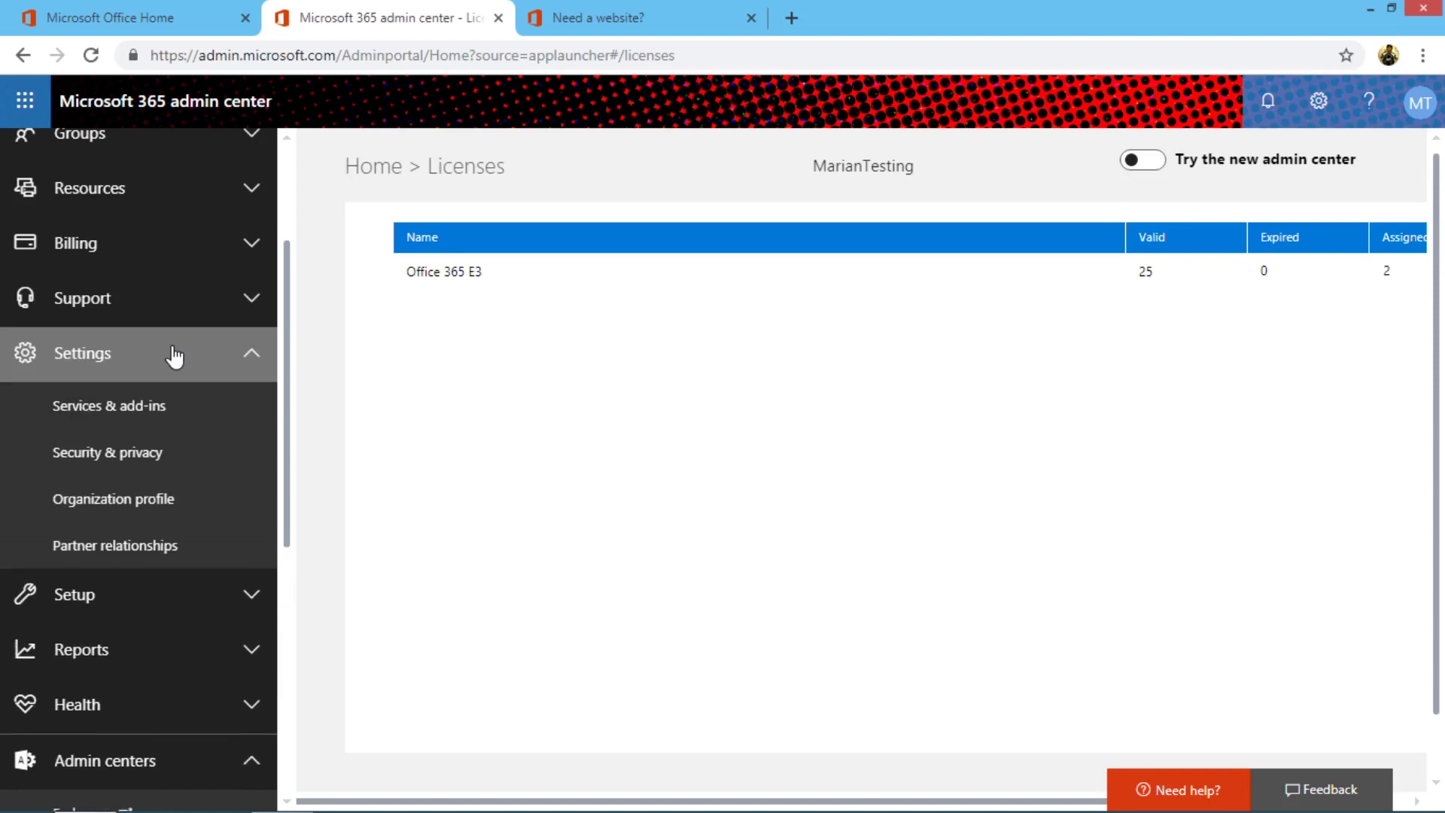
{"action": "left_click", "coordinate": [164, 407]}
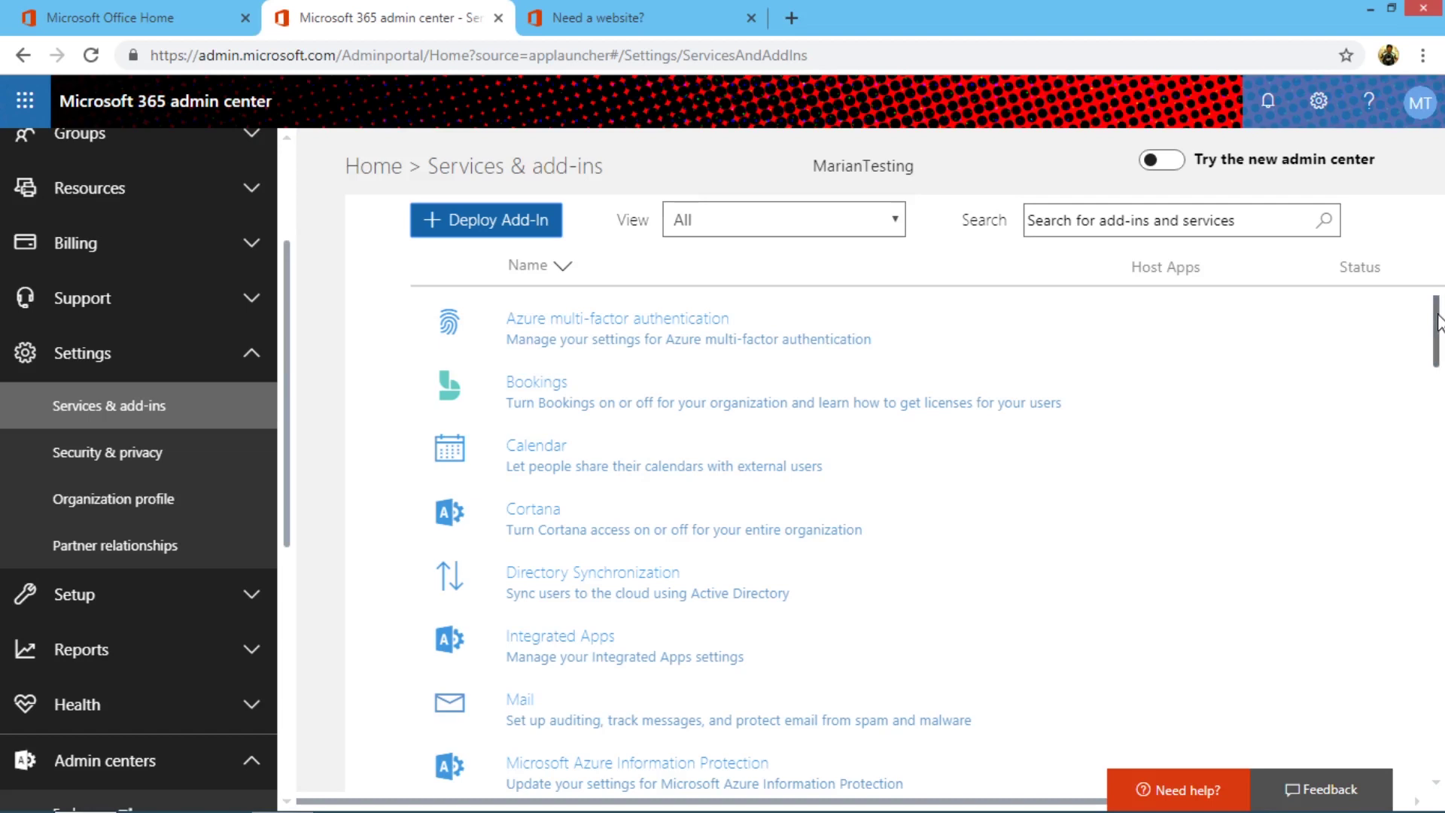
Look over the Security & privacy settings, then scroll through the Organization profile page
{"action": "left_click", "coordinate": [73, 451]}
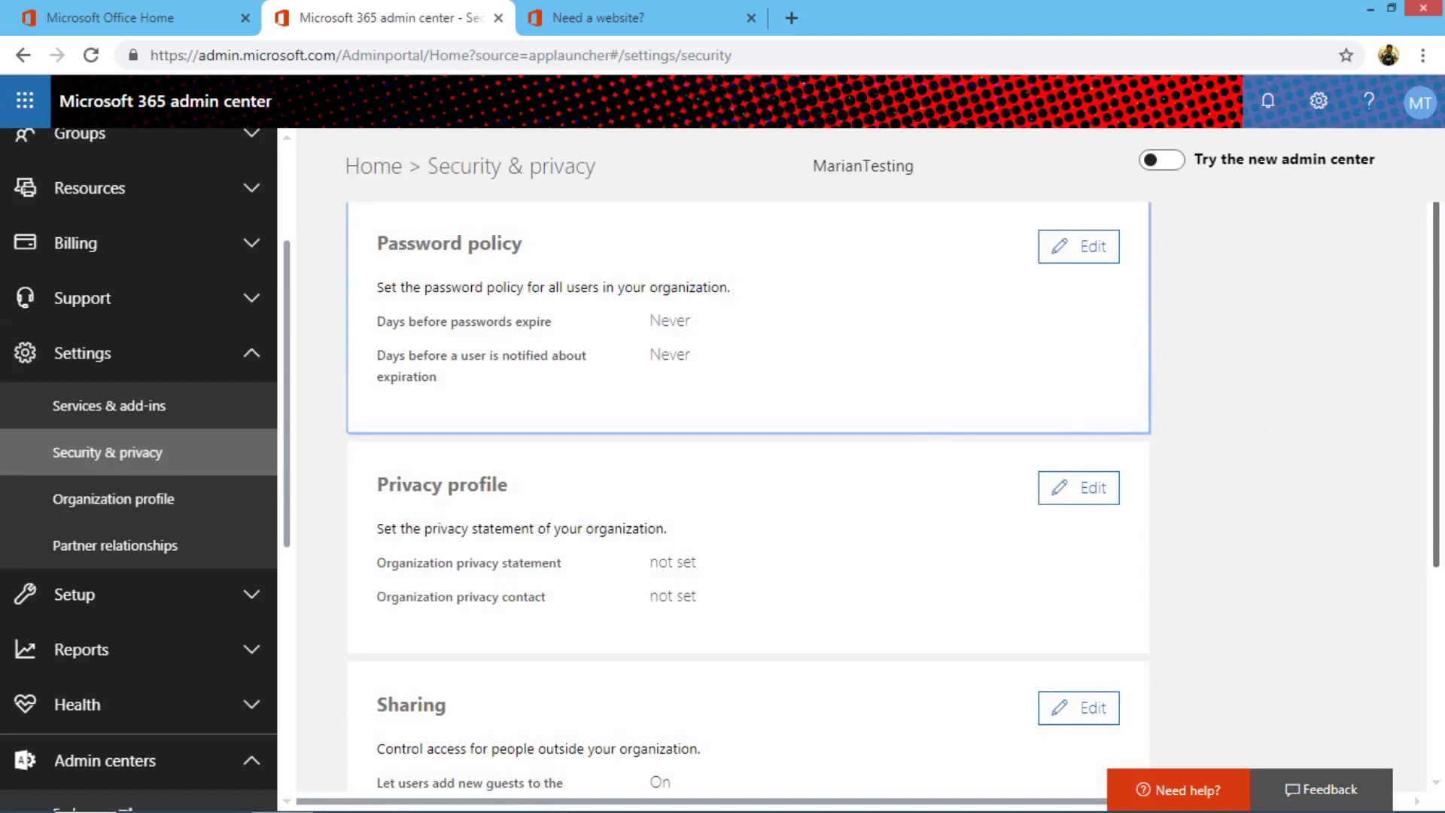
{"action": "left_click_drag", "start_coordinate": [1435, 365], "coordinate": [1434, 461]}
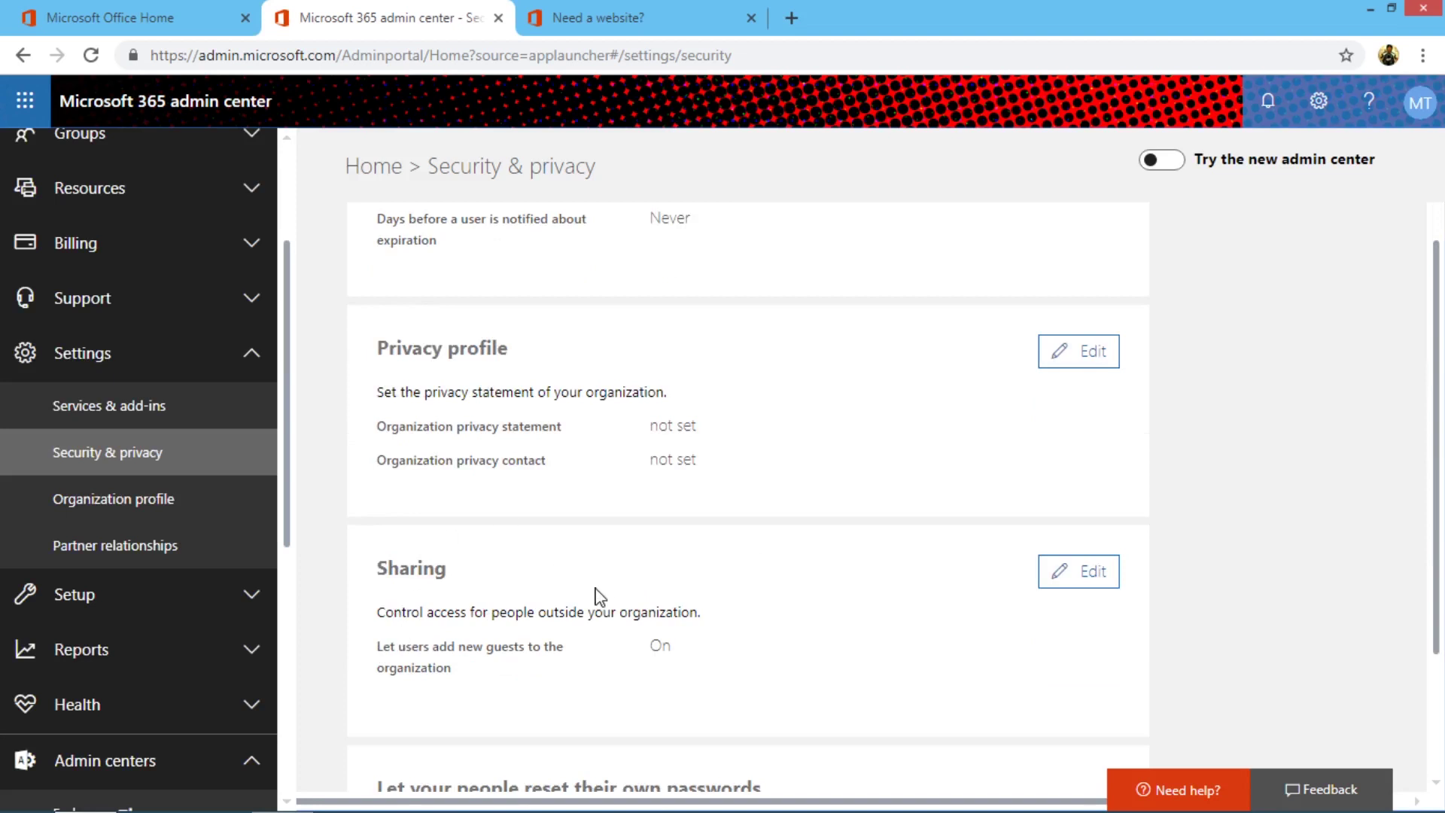
{"action": "left_click", "coordinate": [167, 501]}
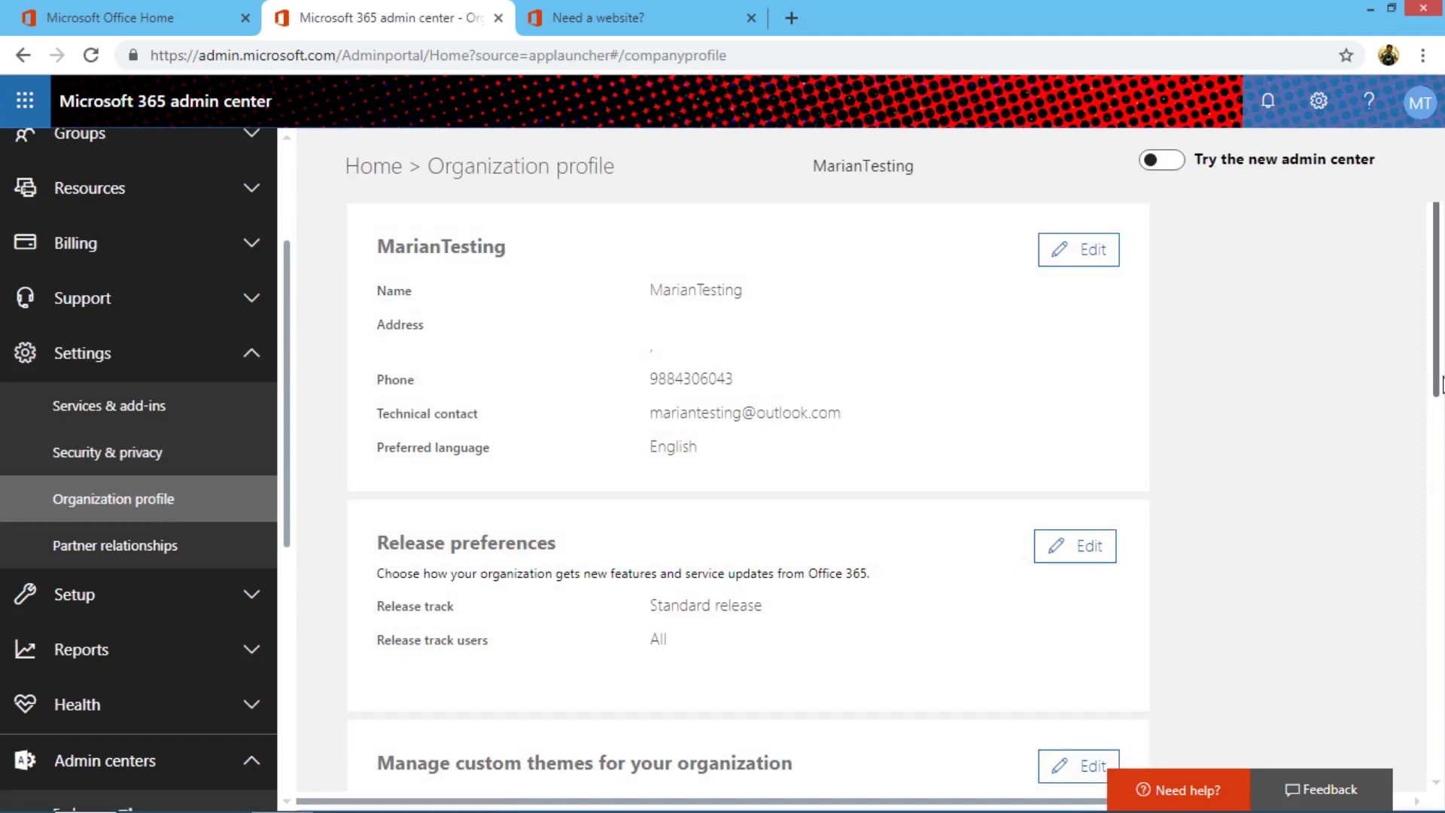
{"action": "scroll", "coordinate": [1439, 387], "scroll_direction": "down", "scroll_amount": 5}
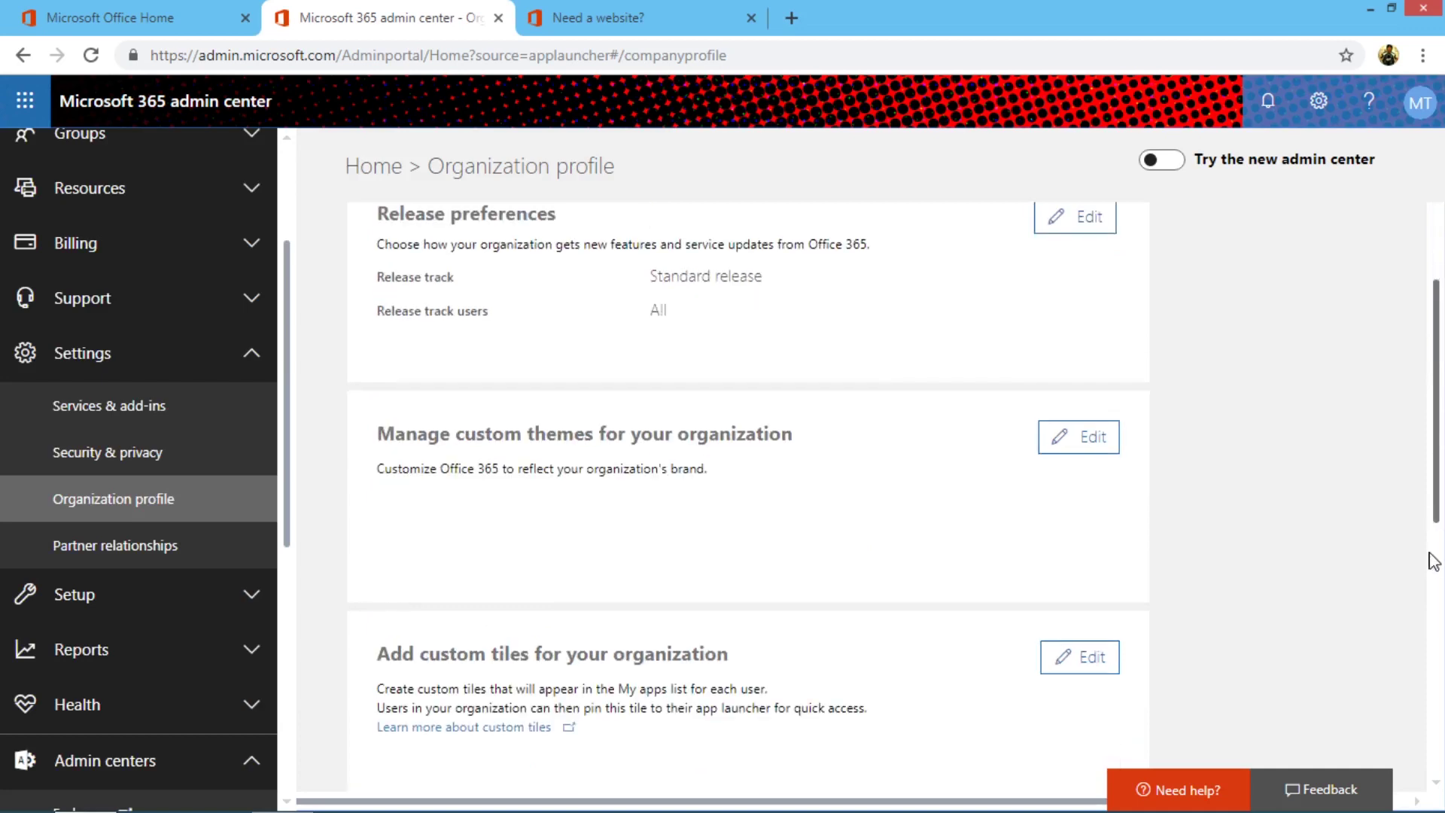
{"action": "left_click_drag", "start_coordinate": [1435, 566], "coordinate": [1420, 765]}
Go to Partner relationships, which lists no partners, and briefly check the admin's account panel
{"action": "left_click", "coordinate": [184, 548]}
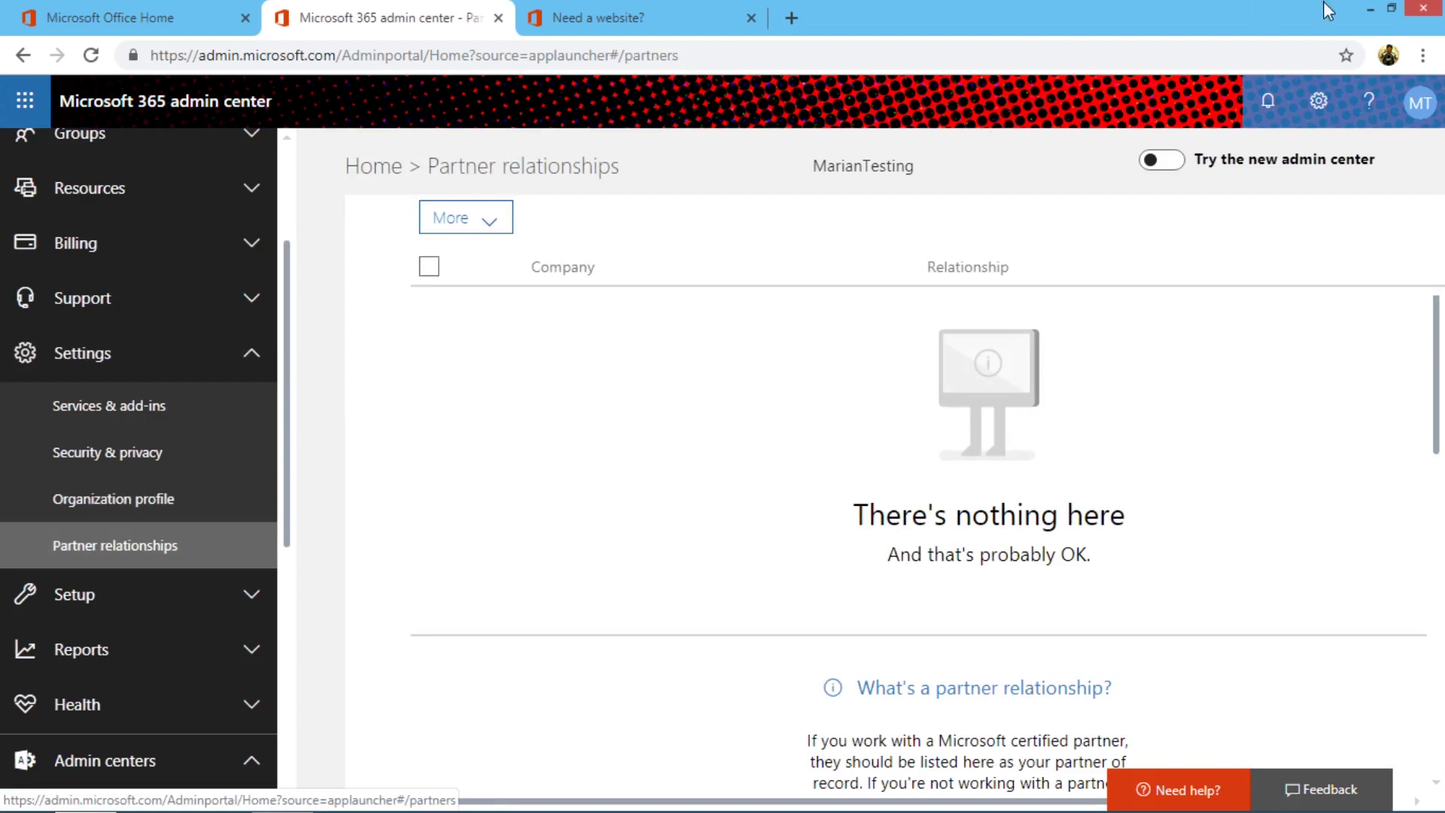
{"action": "left_click", "coordinate": [1420, 109]}
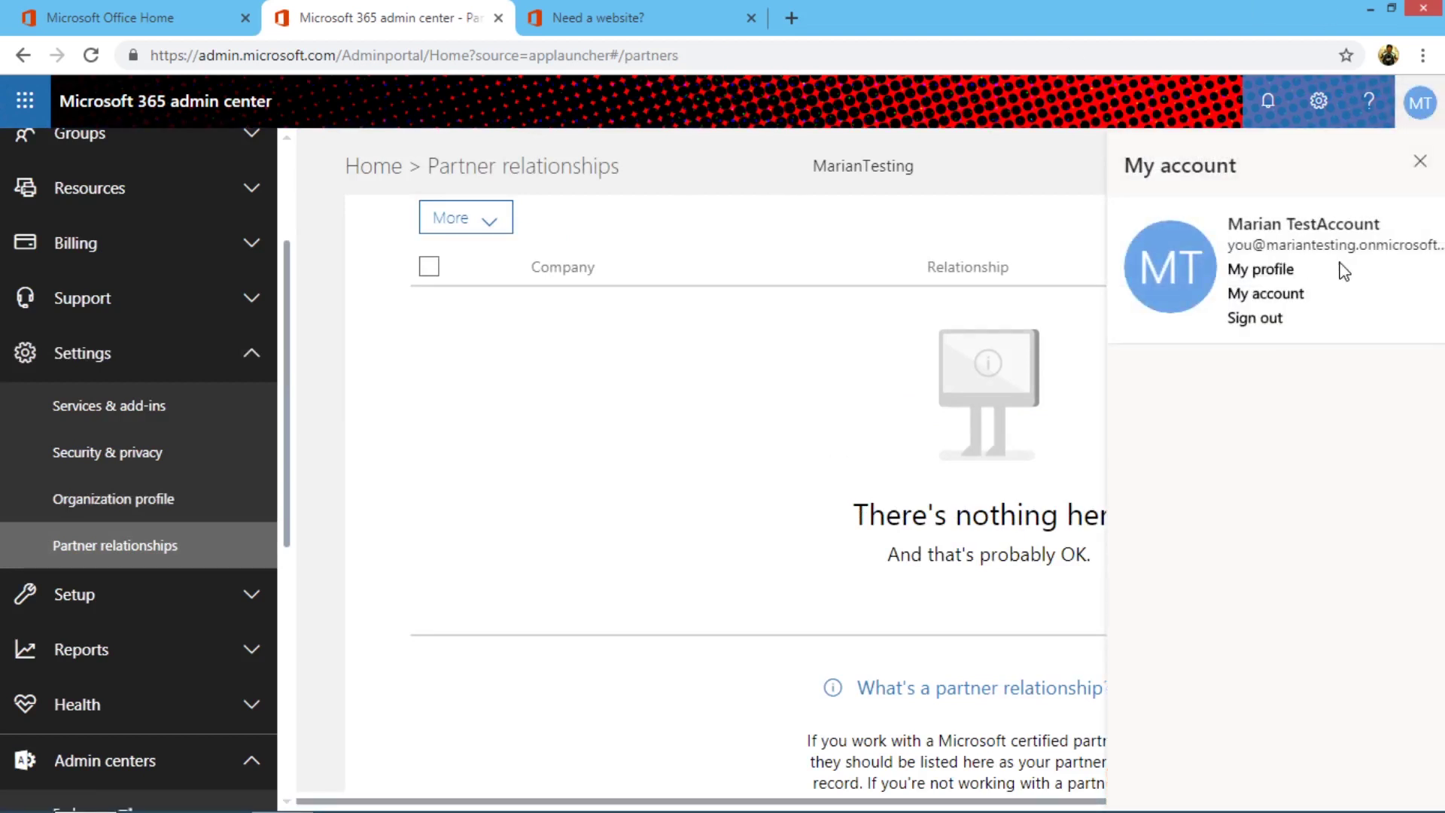
{"action": "left_click", "coordinate": [1420, 161]}
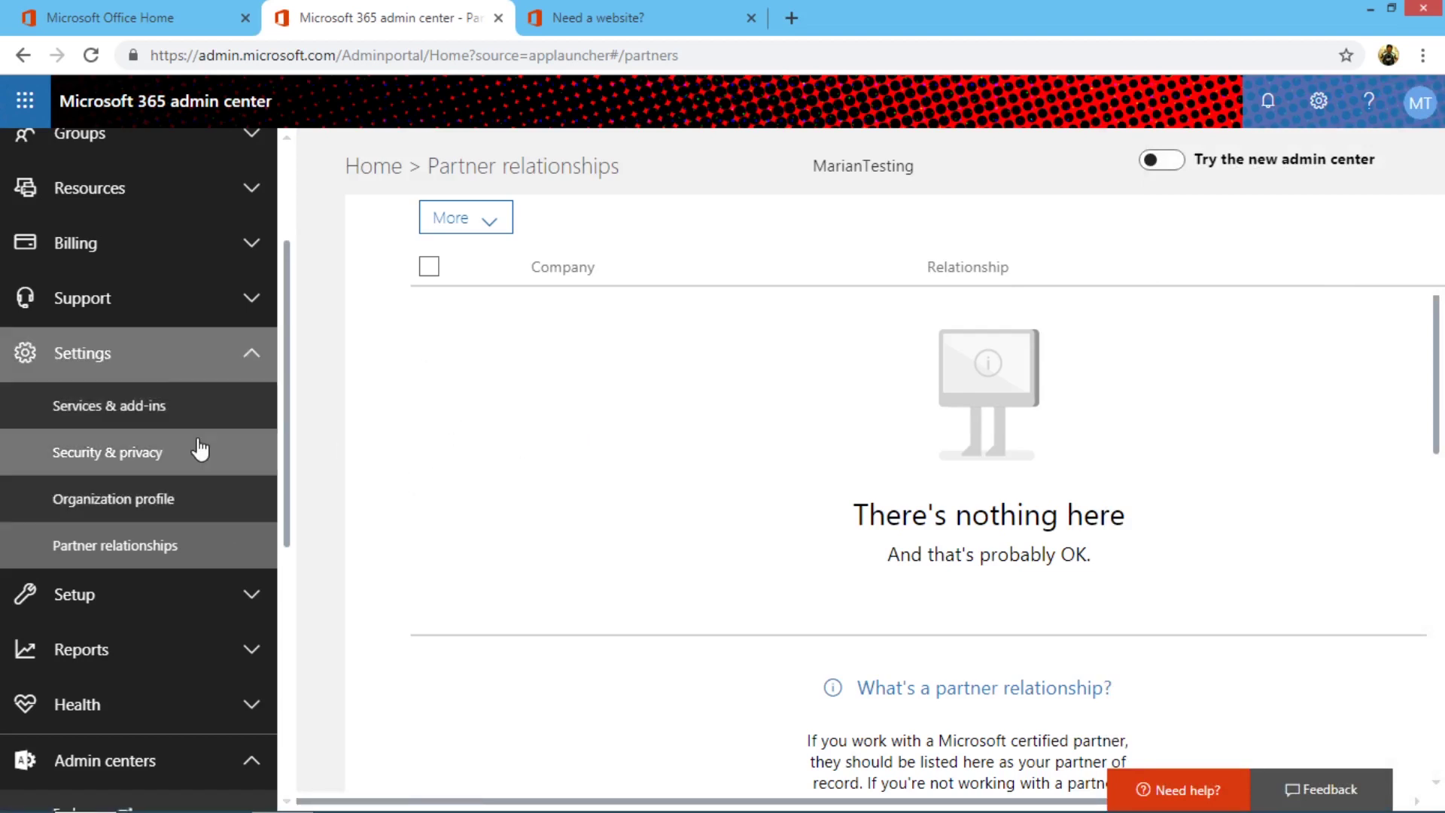
Switch from Settings to the Setup section and view the Products page
{"action": "left_click", "coordinate": [126, 366]}
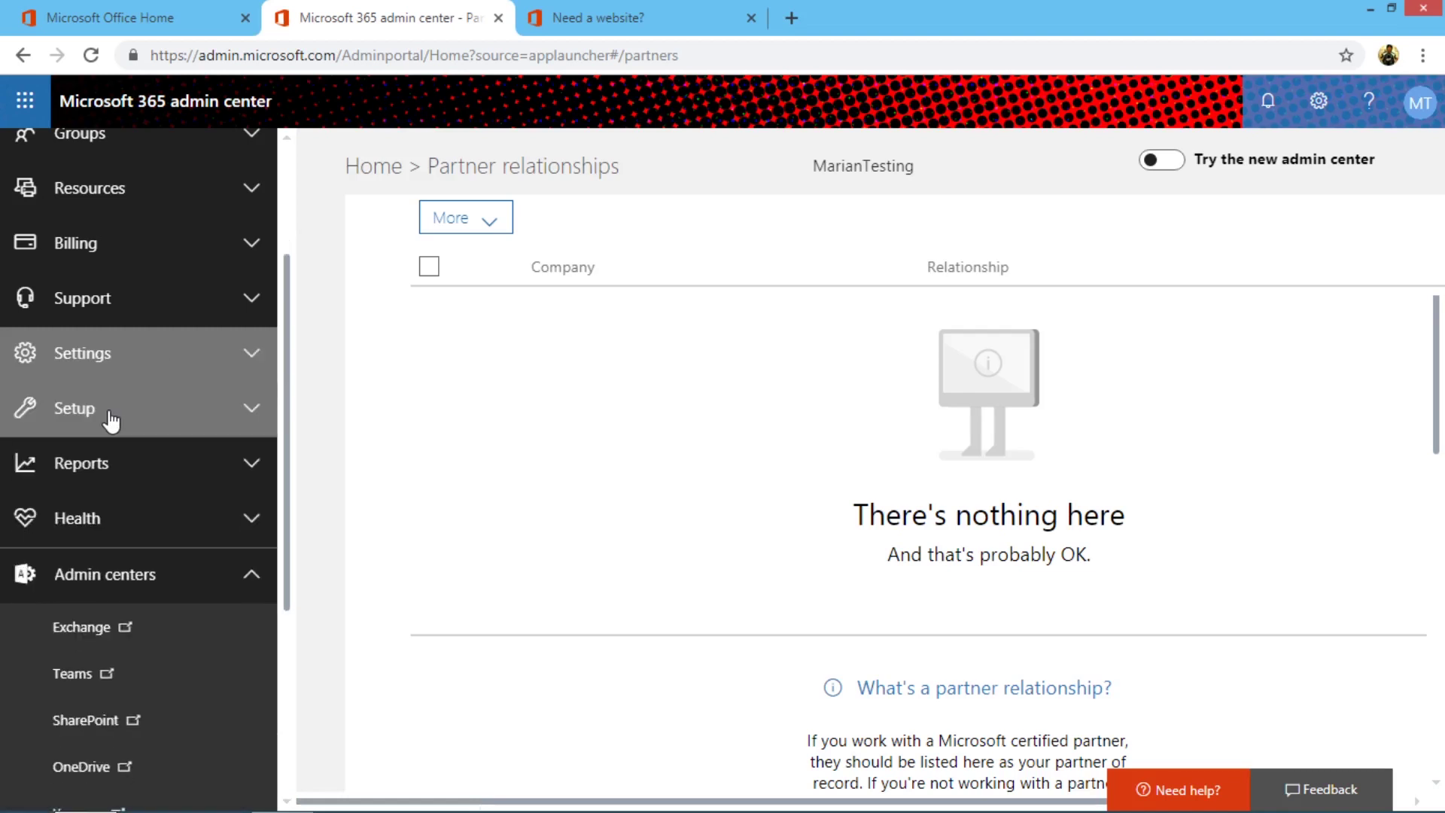
{"action": "left_click", "coordinate": [110, 419]}
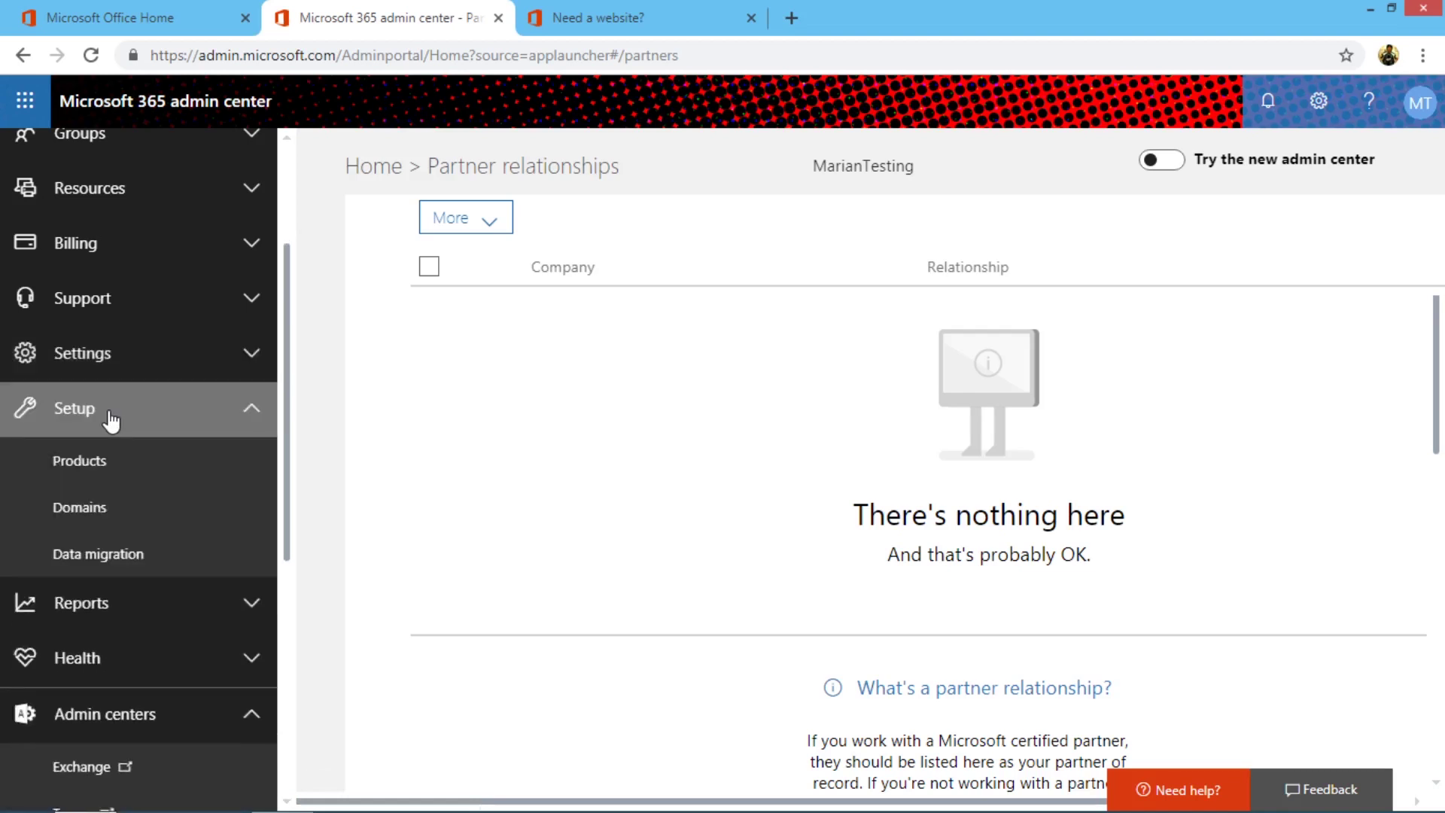
{"action": "left_click", "coordinate": [94, 465]}
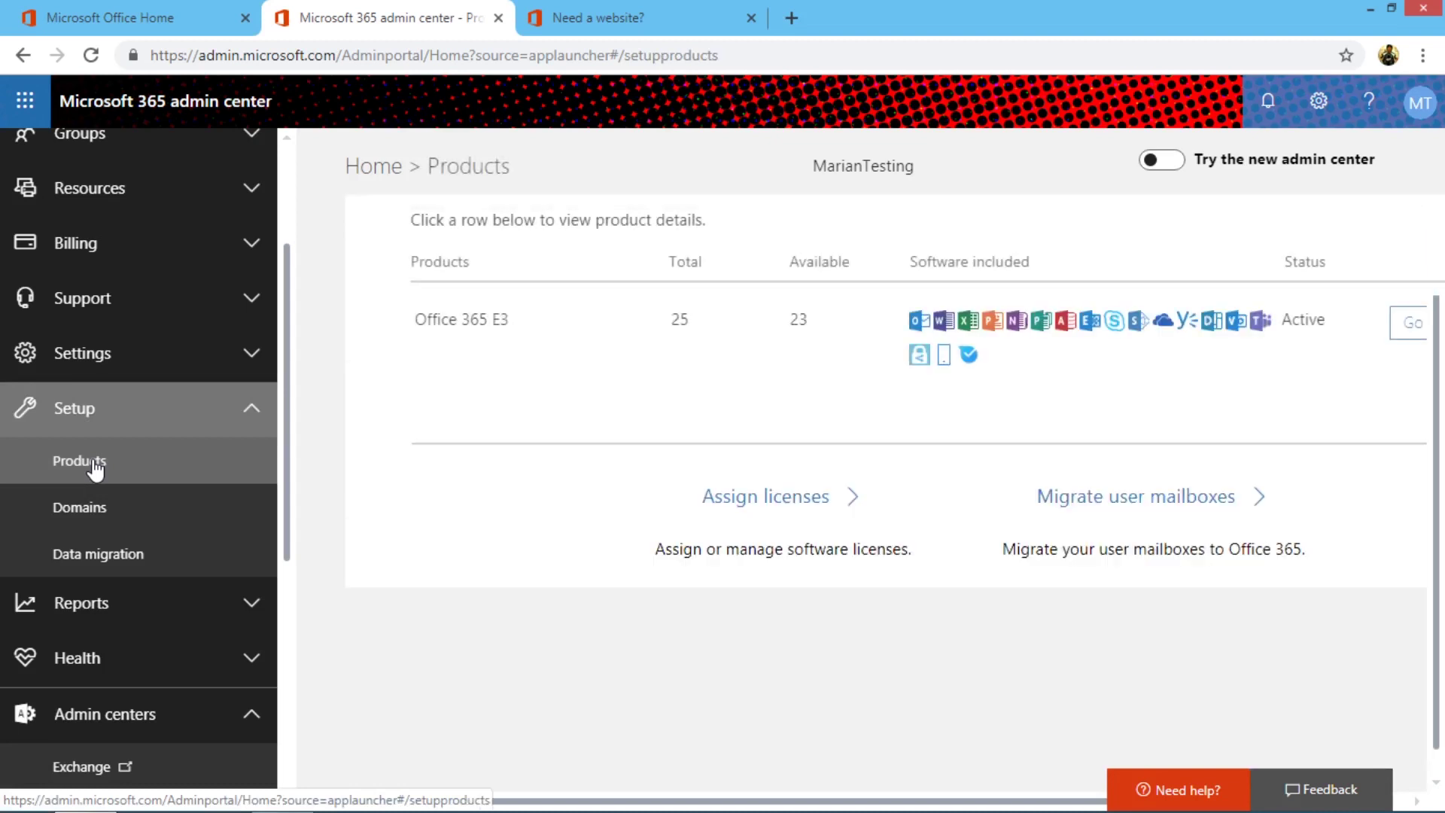
Check the Domains page, then the Data migration page offering PST, Gmail, Exchange and SharePoint sources
{"action": "left_click", "coordinate": [124, 525]}
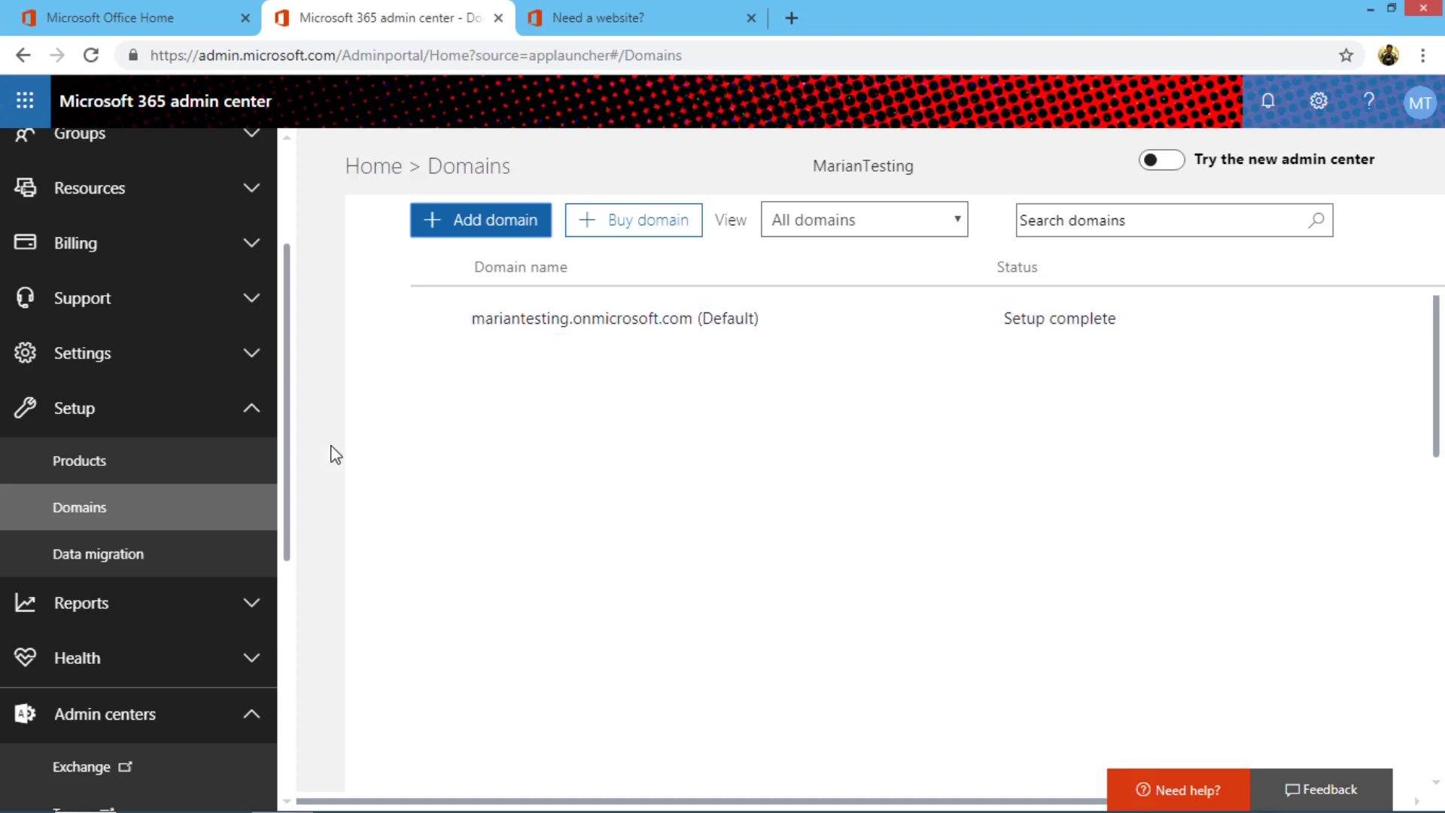
{"action": "left_click", "coordinate": [113, 563]}
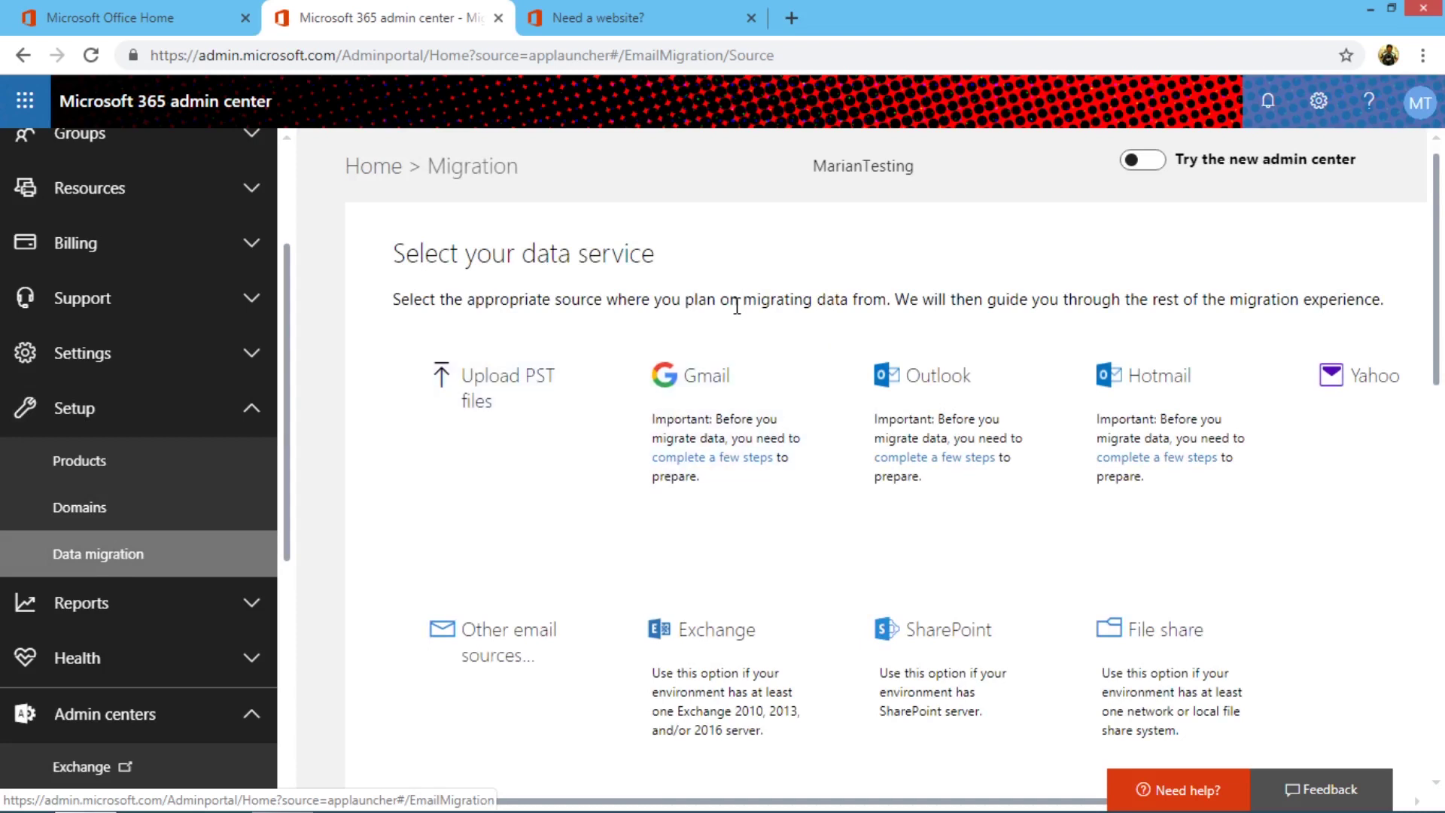
{"action": "left_click", "coordinate": [80, 408]}
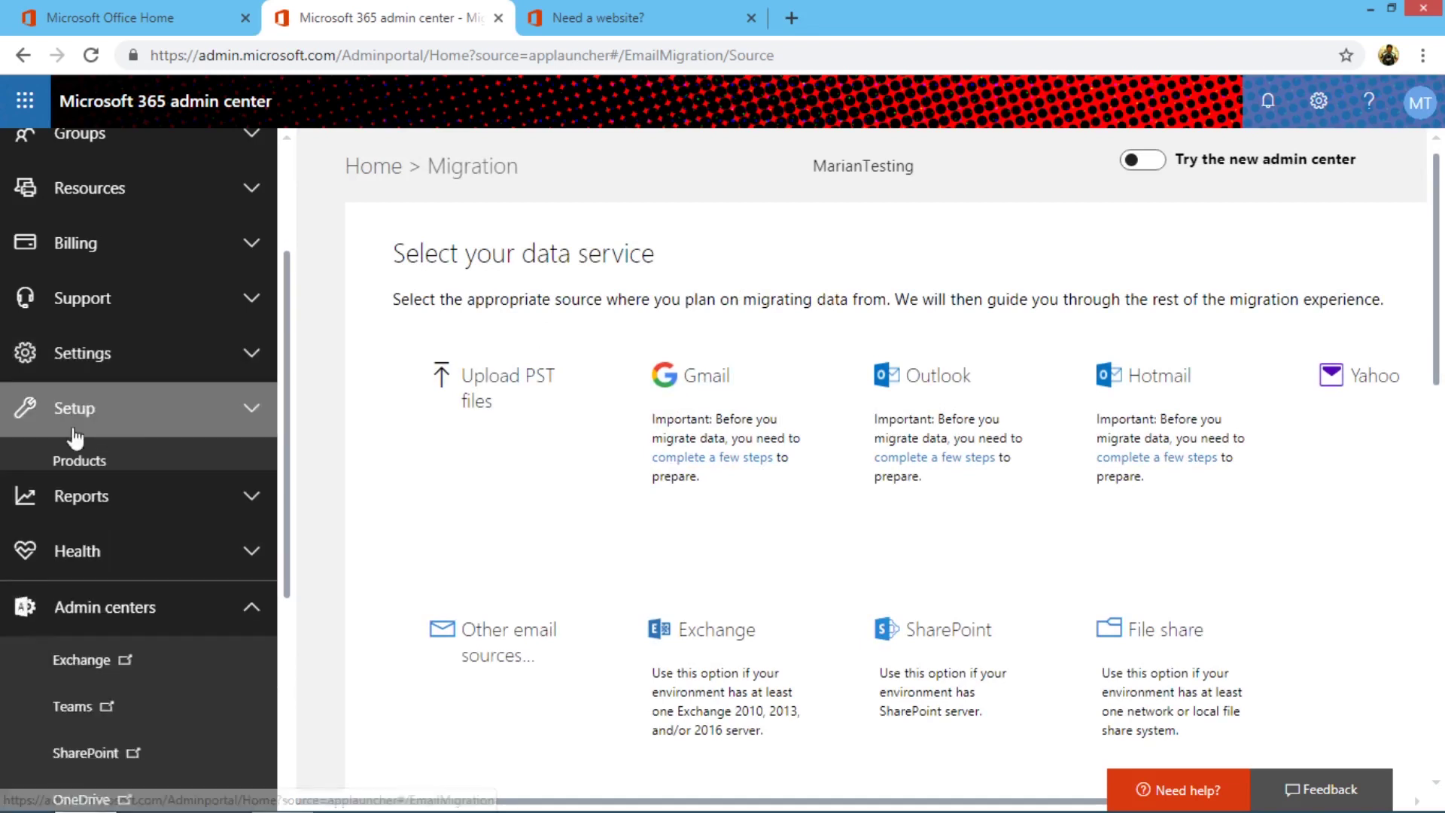
{"action": "left_click", "coordinate": [73, 454]}
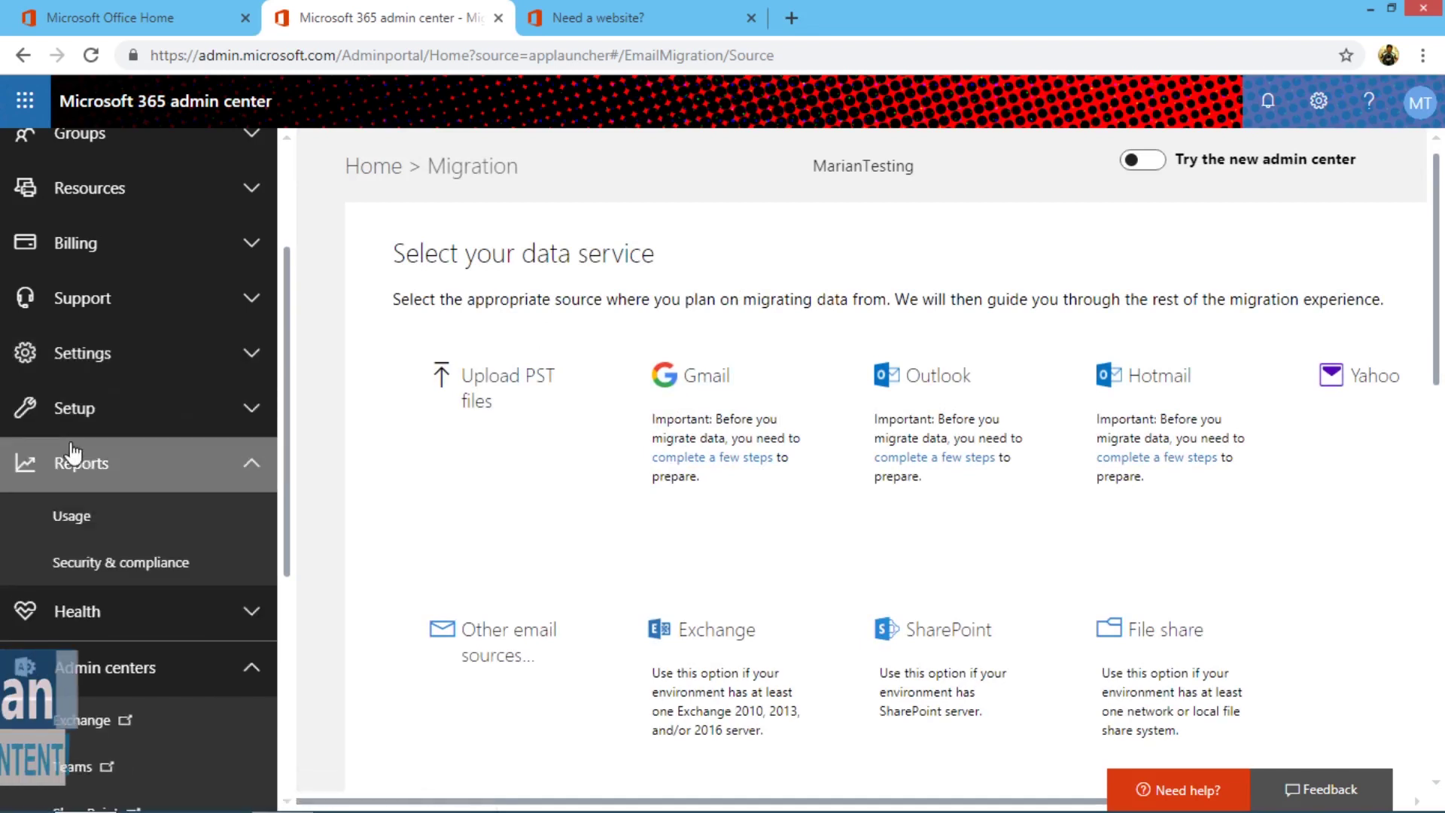
Scroll through the Usage report cards, then view the Security & compliance reports page
{"action": "left_click", "coordinate": [61, 519]}
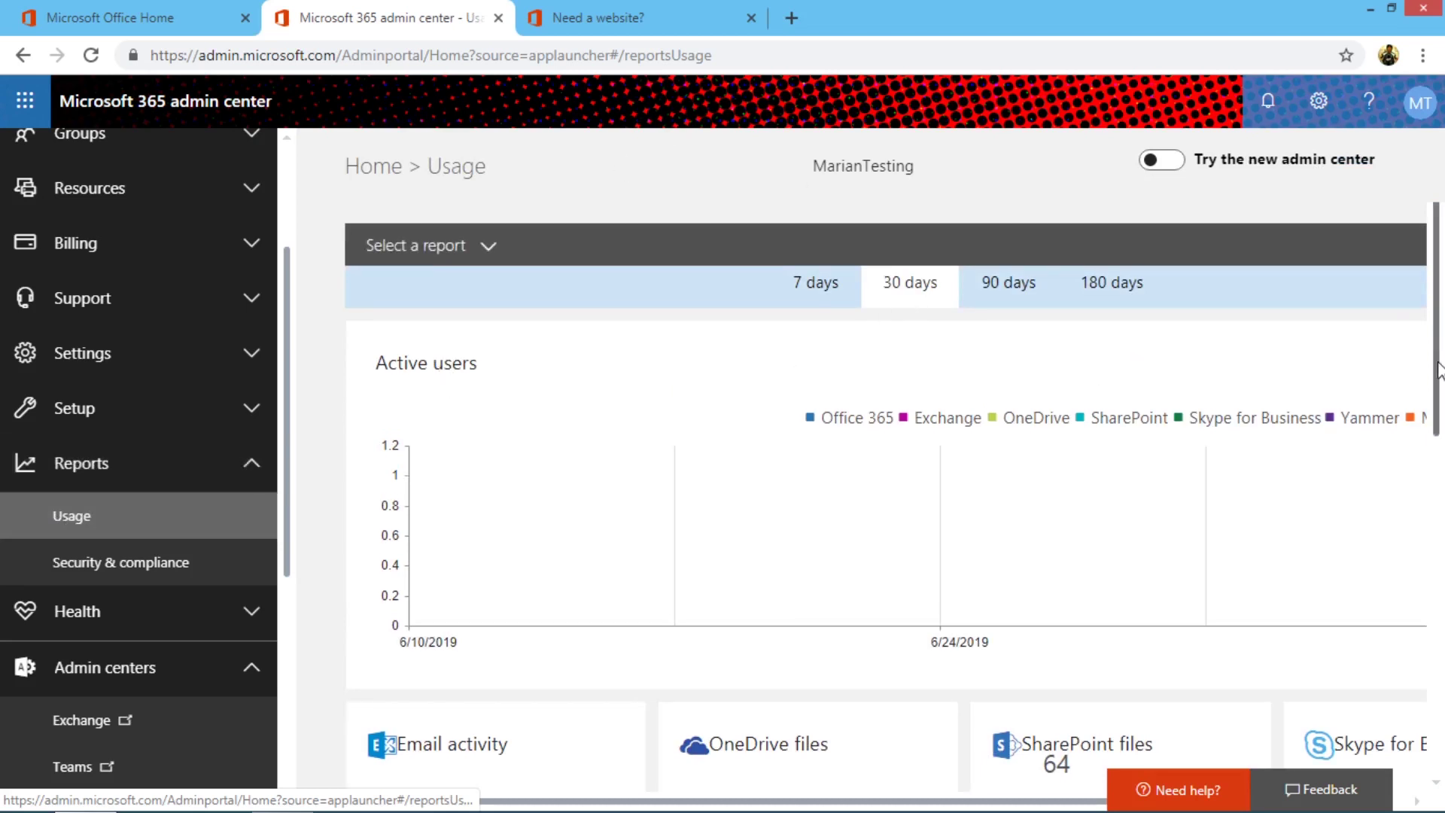
{"action": "left_click_drag", "start_coordinate": [1434, 443], "coordinate": [1438, 518]}
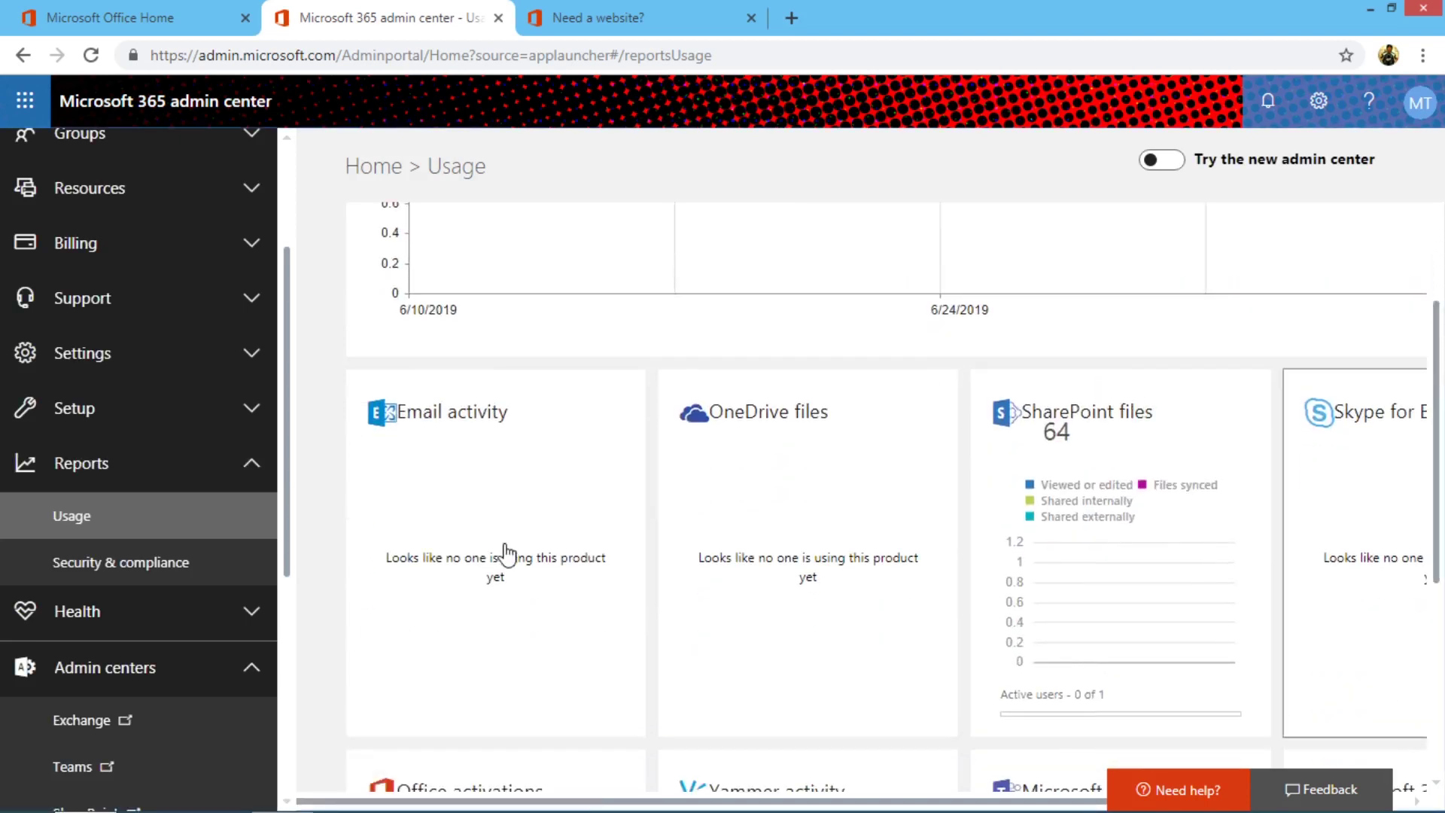
{"action": "left_click", "coordinate": [179, 562]}
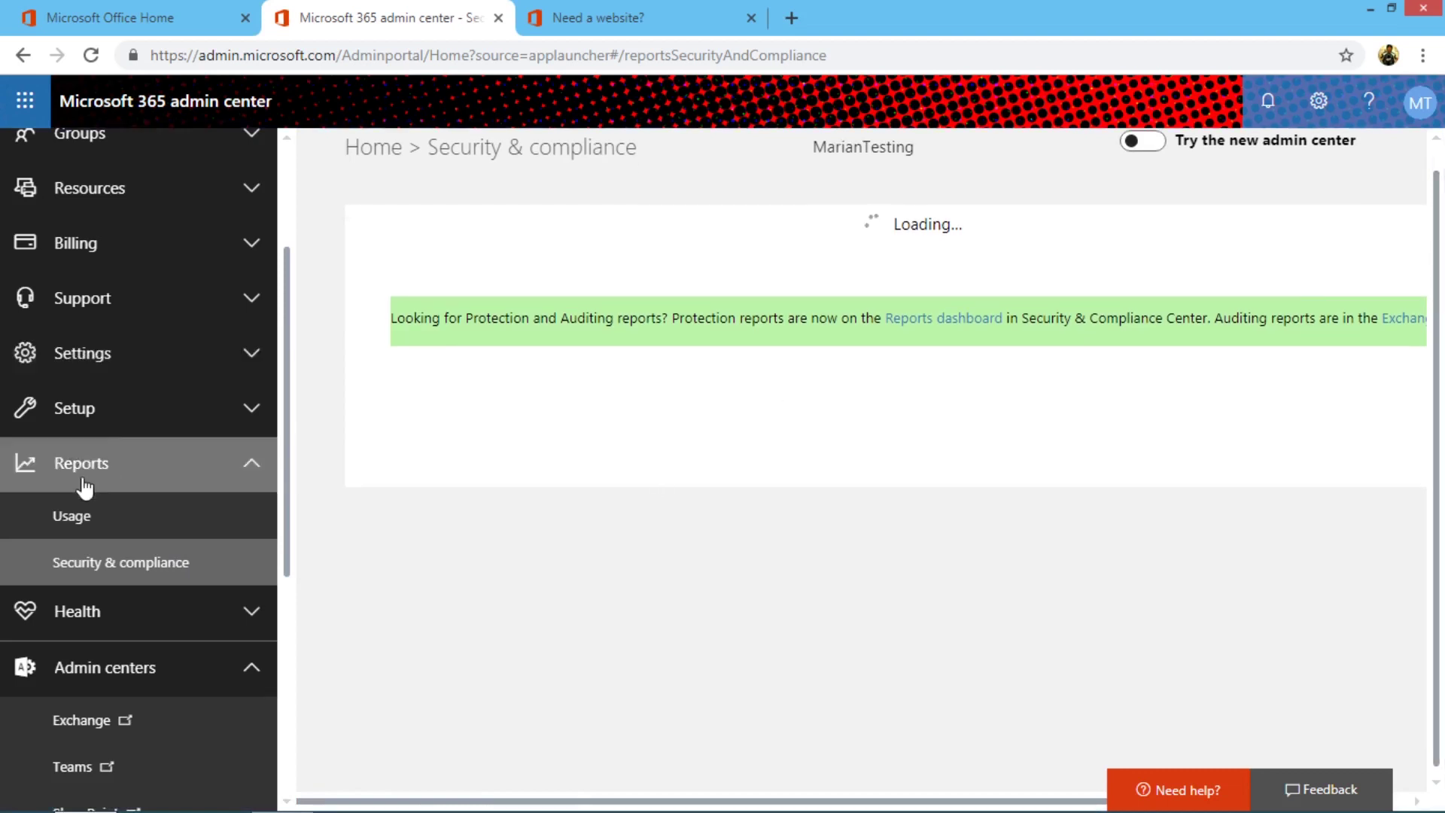
{"action": "left_click", "coordinate": [38, 482]}
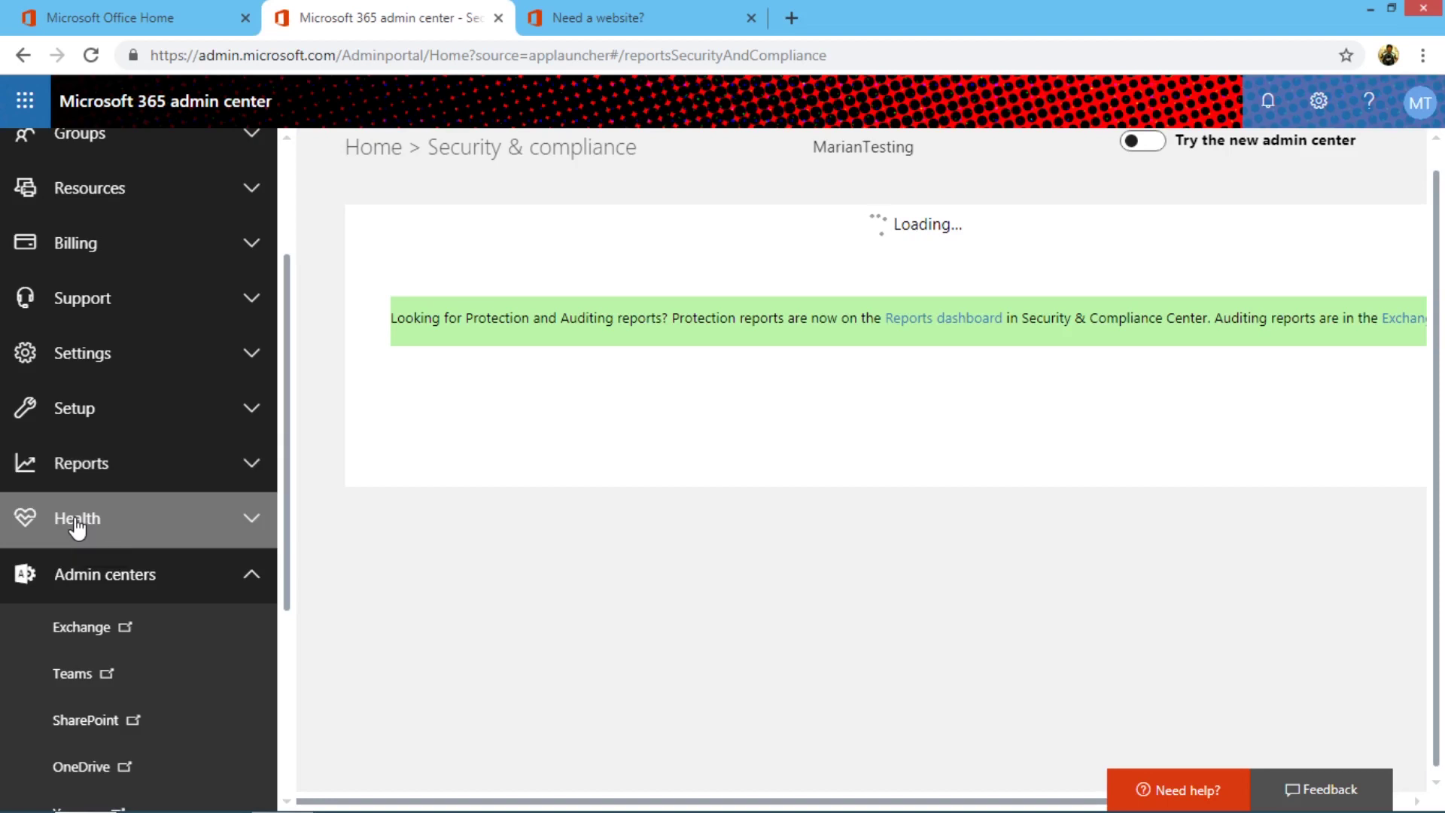
{"action": "left_click", "coordinate": [73, 523]}
Scan Service health, then view Message center announcements about Teams and Outlook features
{"action": "left_click", "coordinate": [73, 577]}
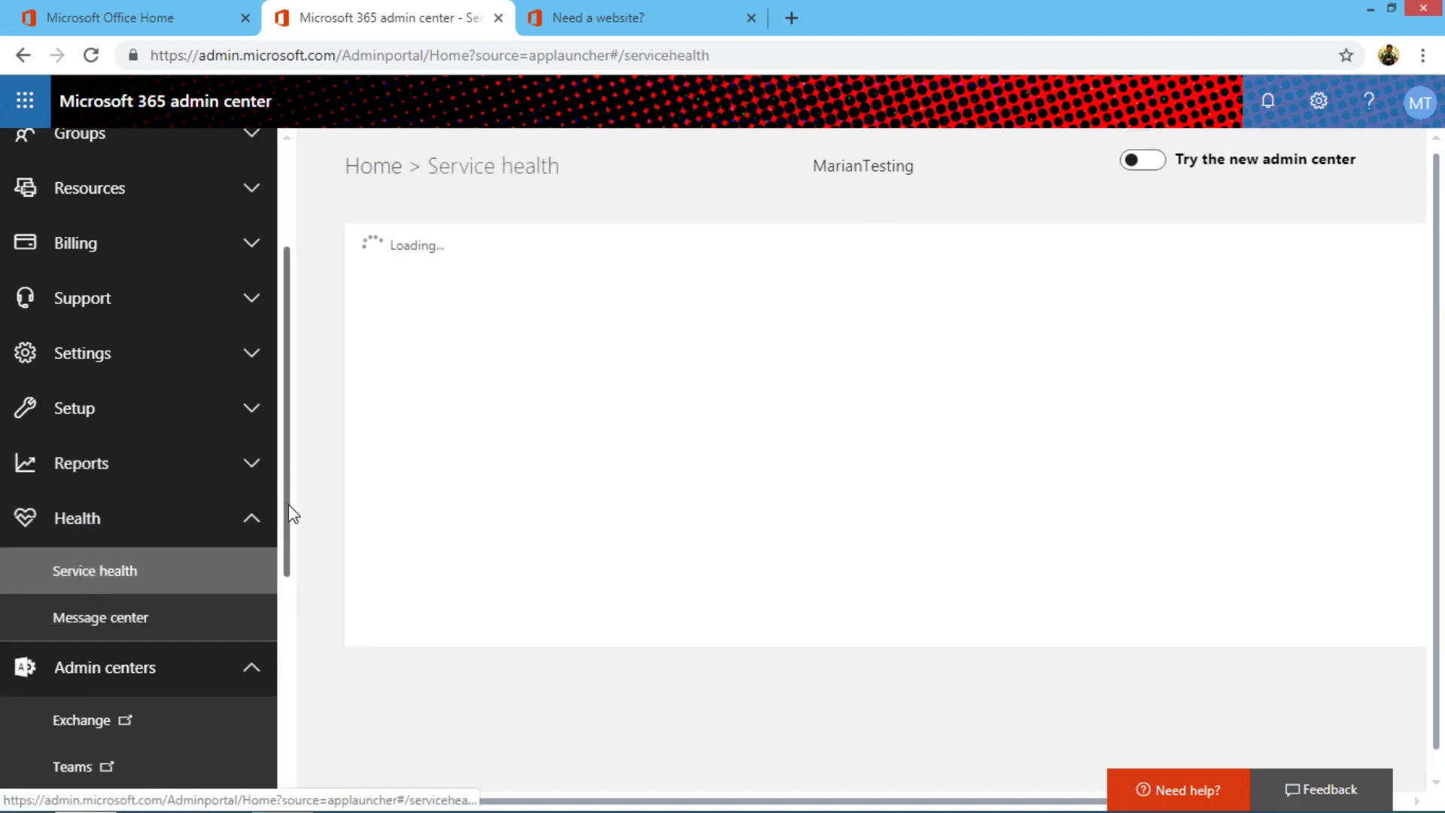
{"action": "scroll", "coordinate": [282, 593], "scroll_direction": "down", "scroll_amount": 2}
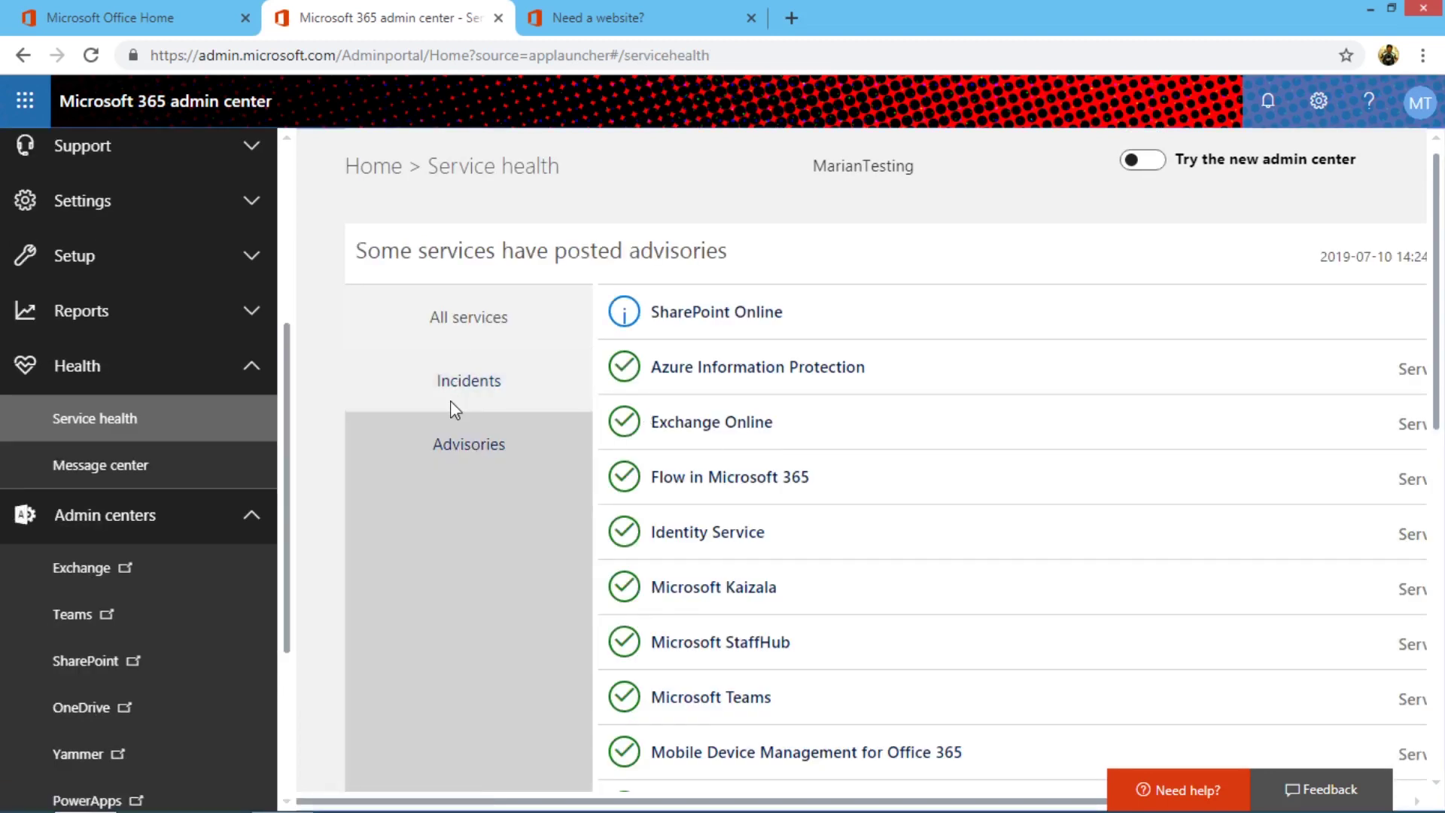
{"action": "left_click", "coordinate": [167, 484]}
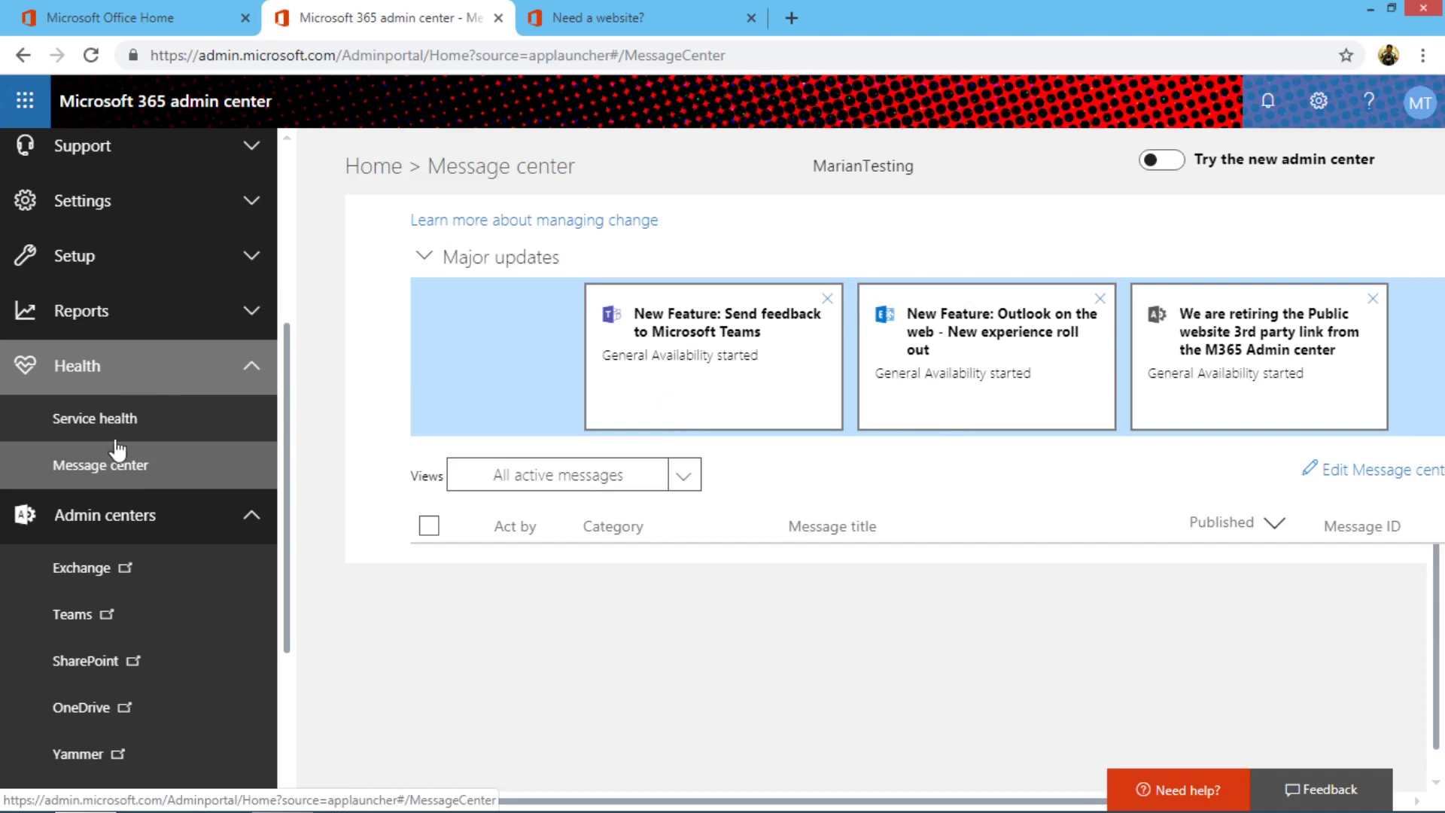
{"action": "left_click", "coordinate": [108, 473]}
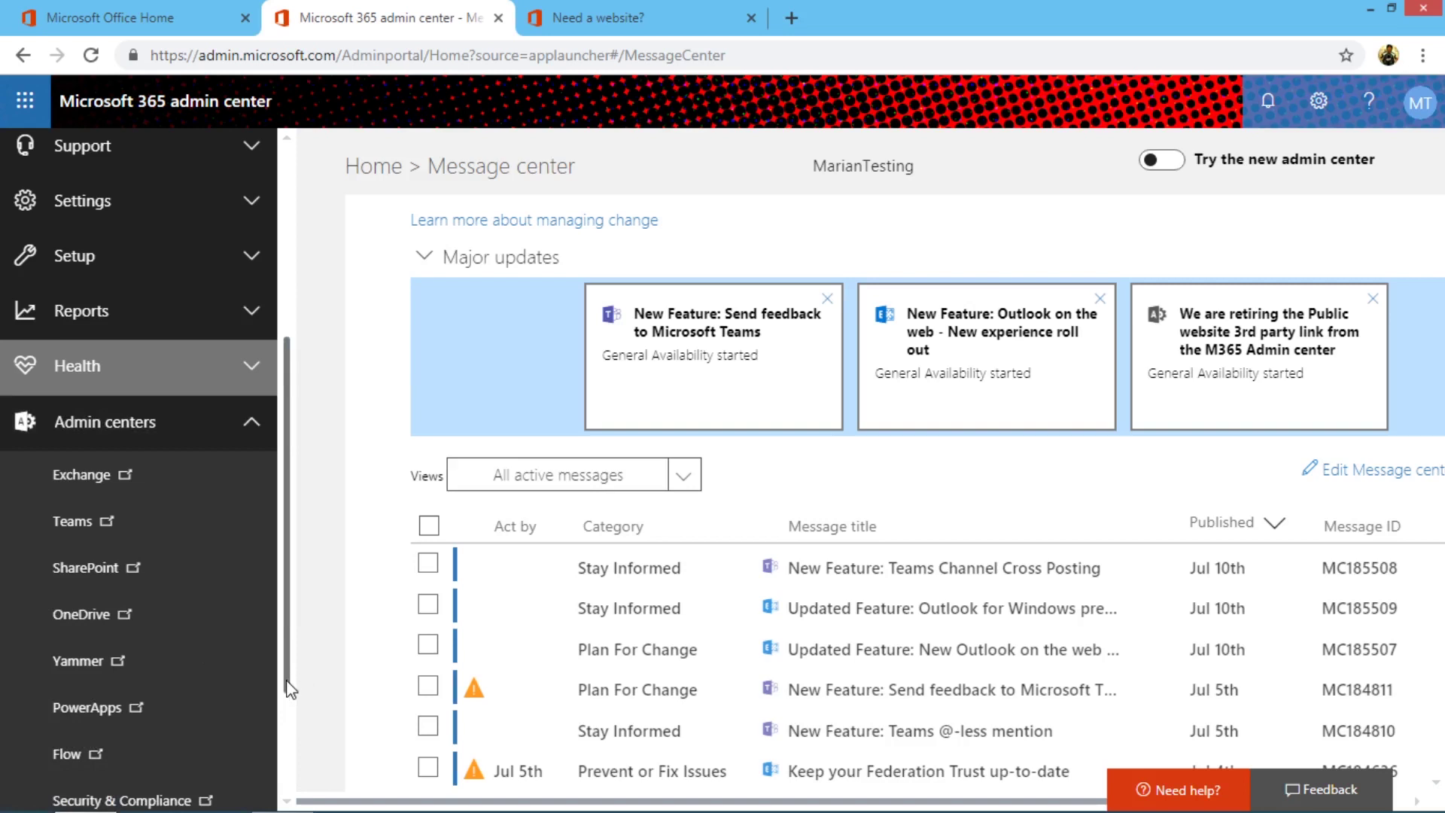
{"action": "scroll", "coordinate": [251, 391], "scroll_direction": "down", "scroll_amount": 2}
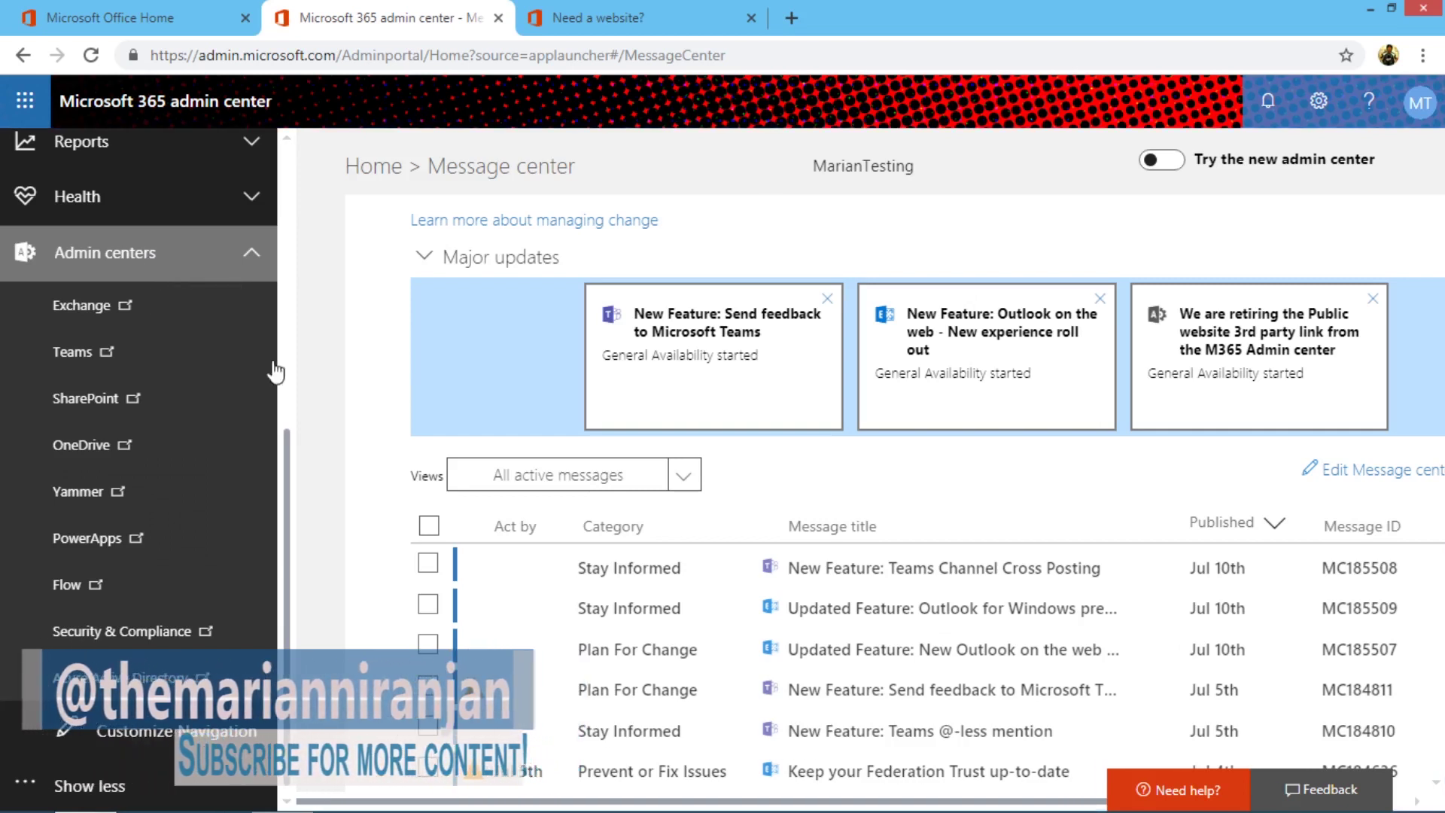
{"action": "scroll", "coordinate": [286, 456], "scroll_direction": "up", "scroll_amount": 5}
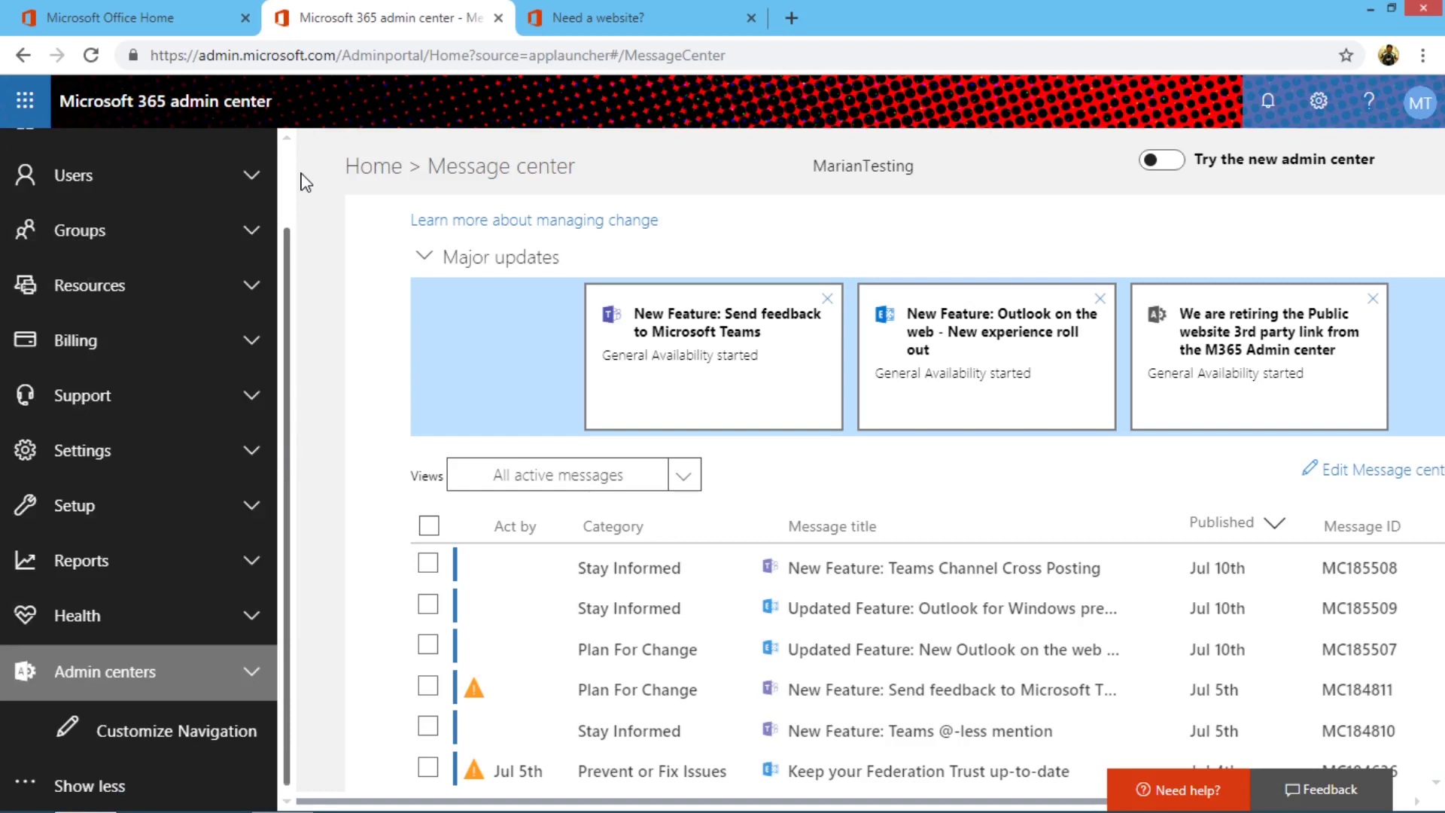